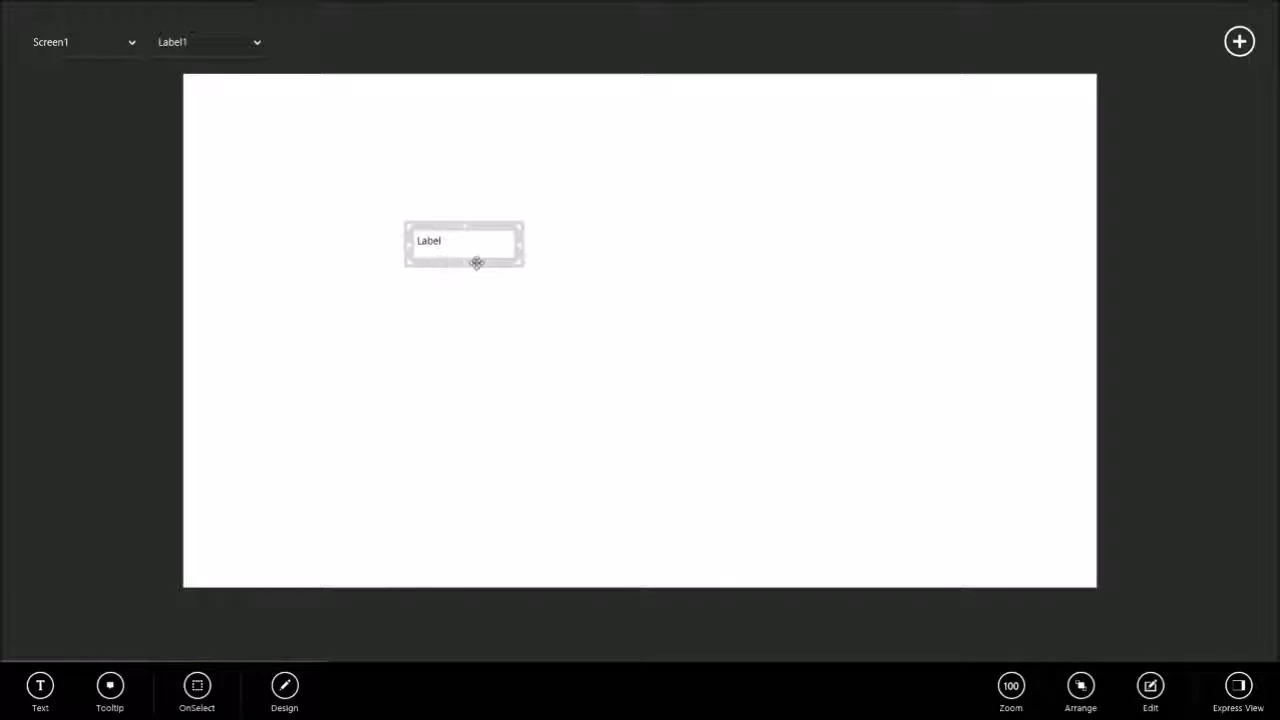
Add an image, a button and a slider to Screen1 and move the slider beside the label.
left_click(1239, 41)
left_click(1221, 307)
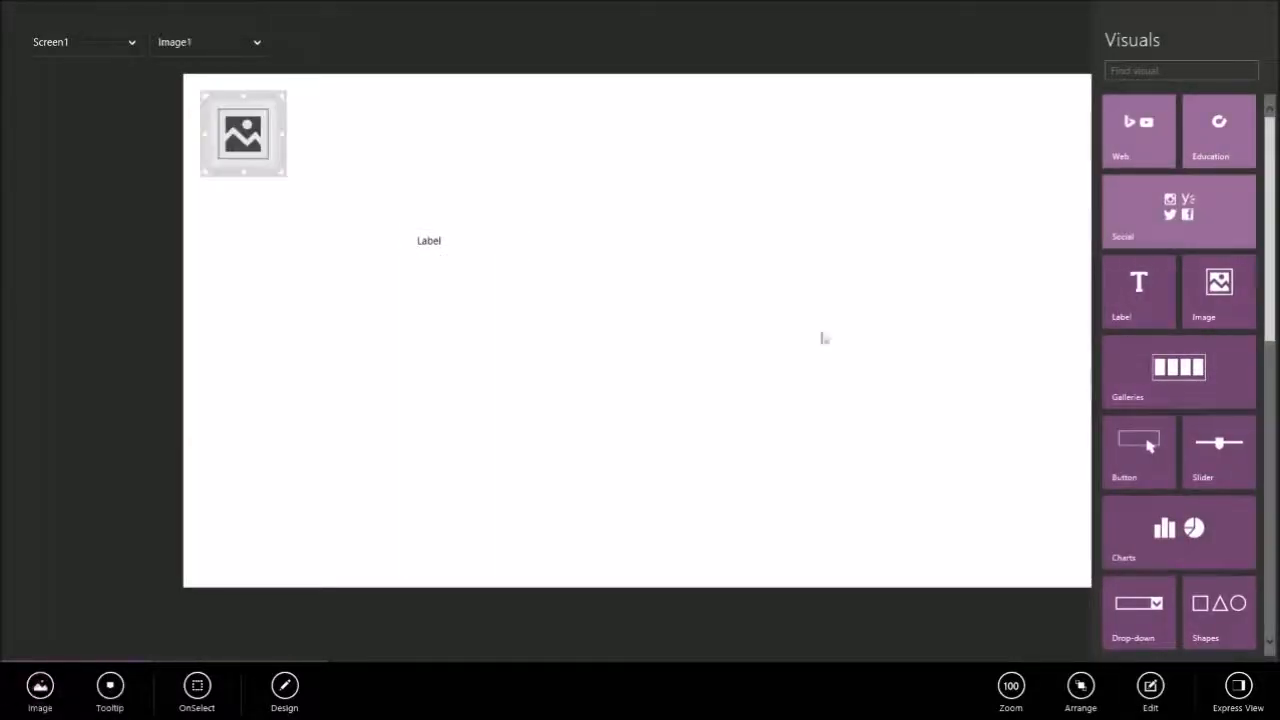
left_click(1143, 468)
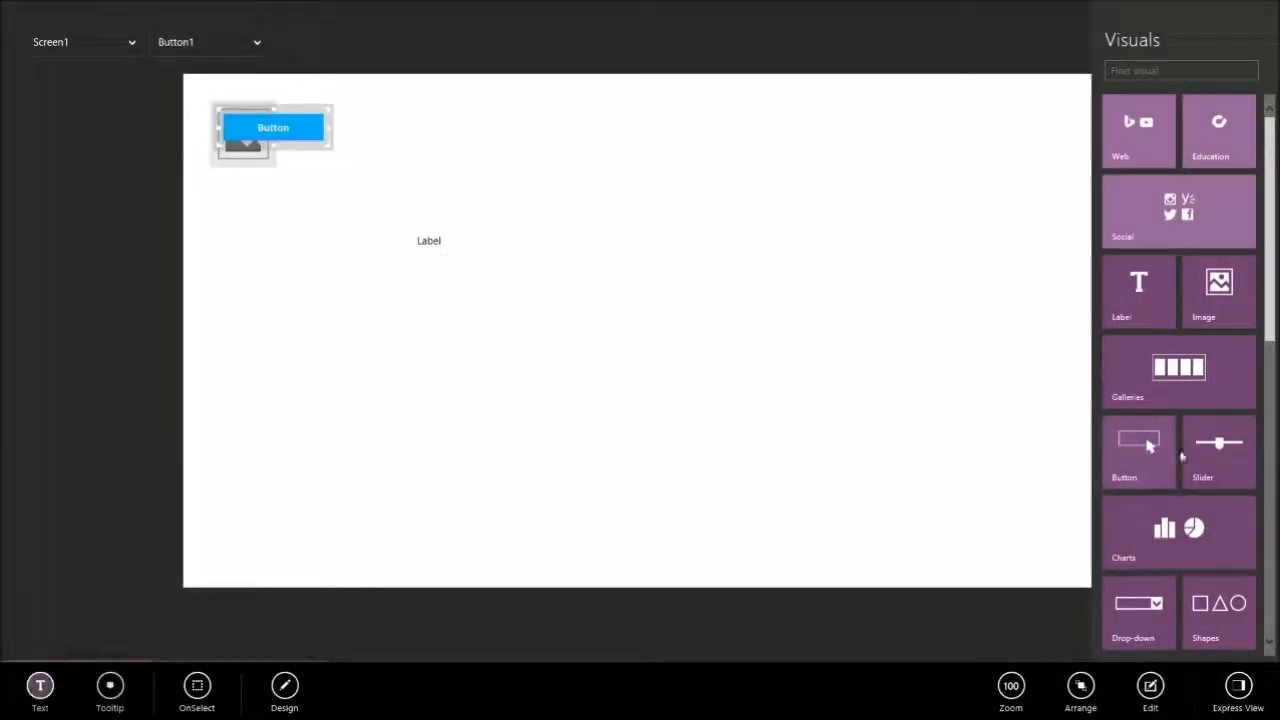
left_click(1219, 450)
left_click_drag(315, 147, 723, 249)
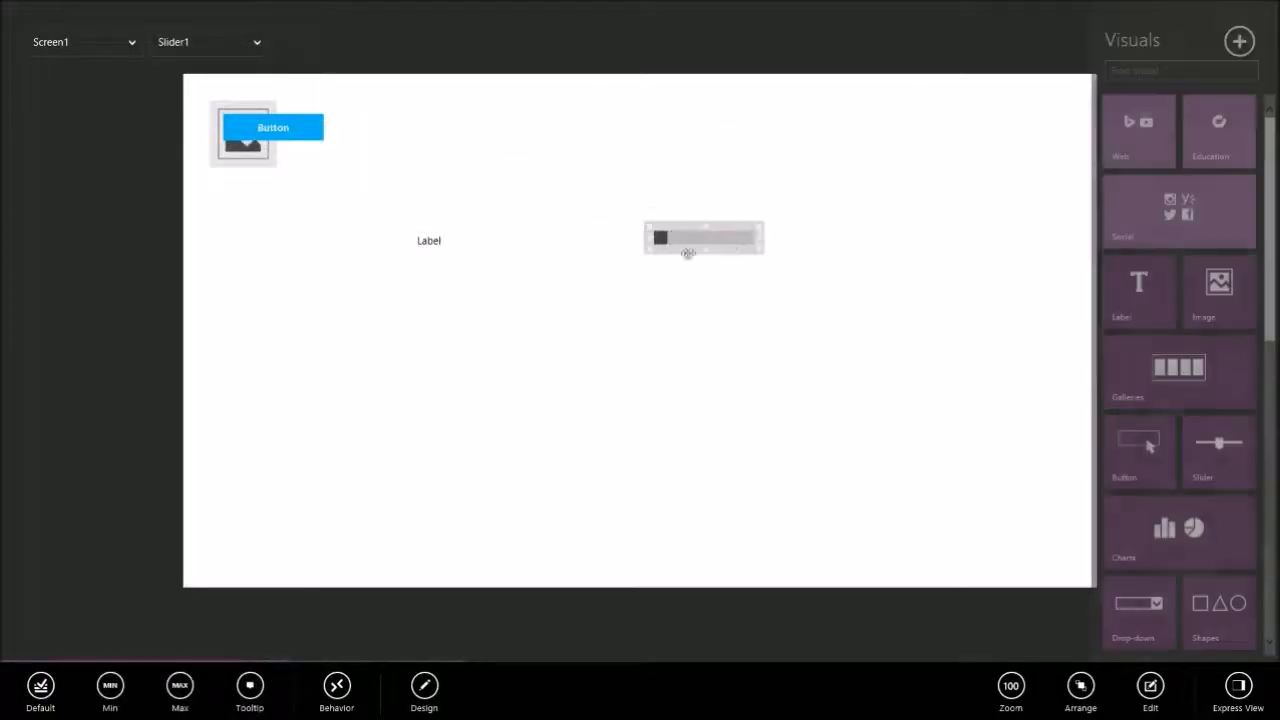
Move the button below the label and slider and enlarge it to a wide rectangle.
left_click(312, 140)
left_click_drag(315, 147, 678, 366)
left_click(677, 240)
left_click(565, 322)
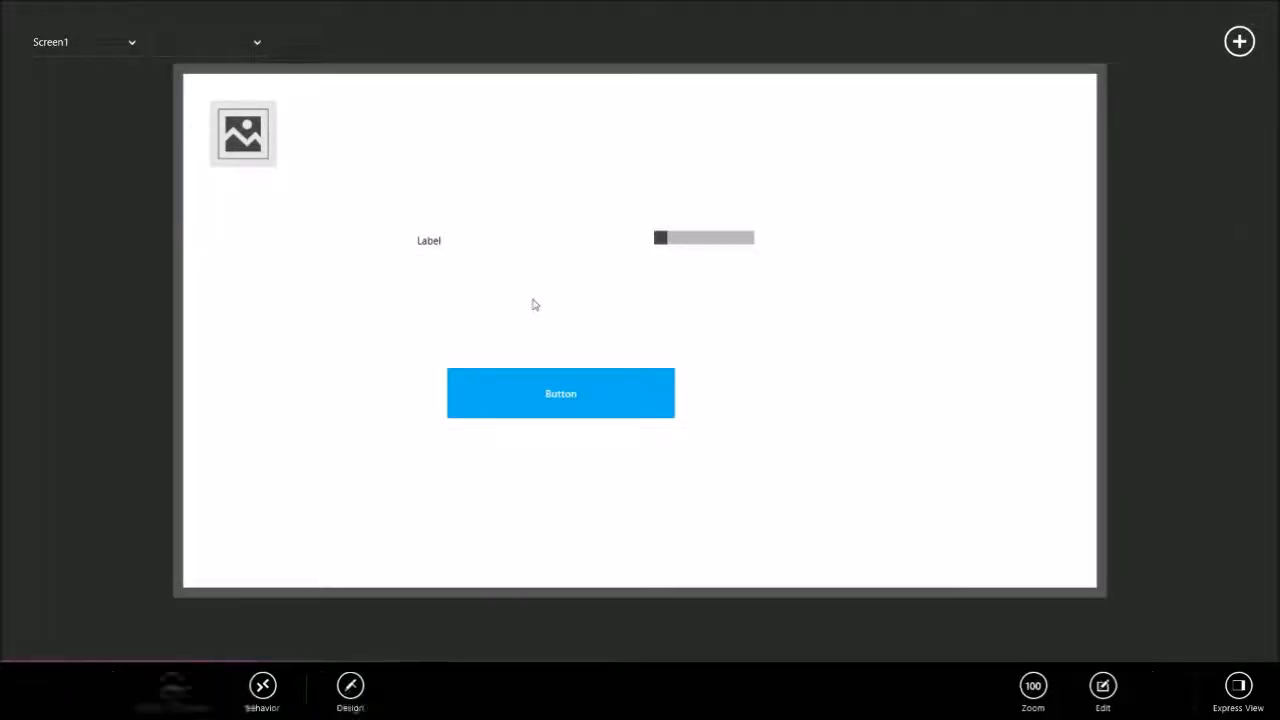
Examine the property options offered for the label, button, image and slider, including the slider's default value.
left_click(422, 248)
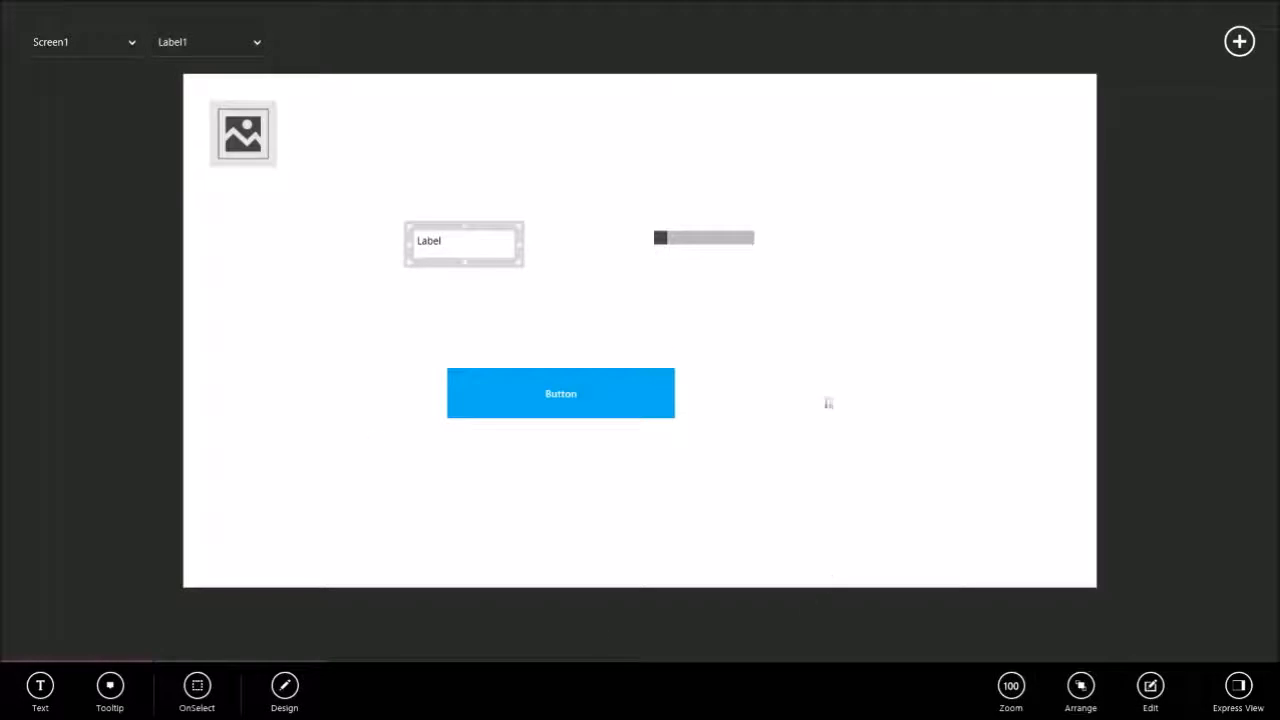
left_click(565, 410)
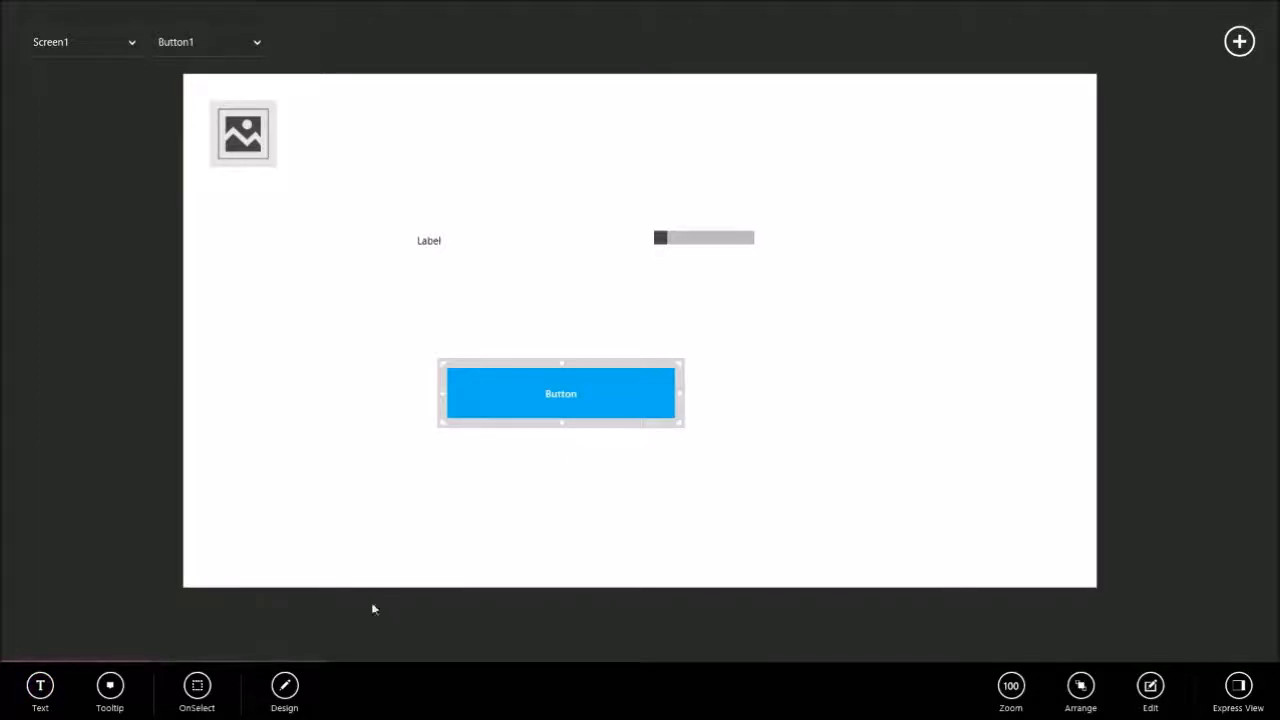
left_click(424, 243)
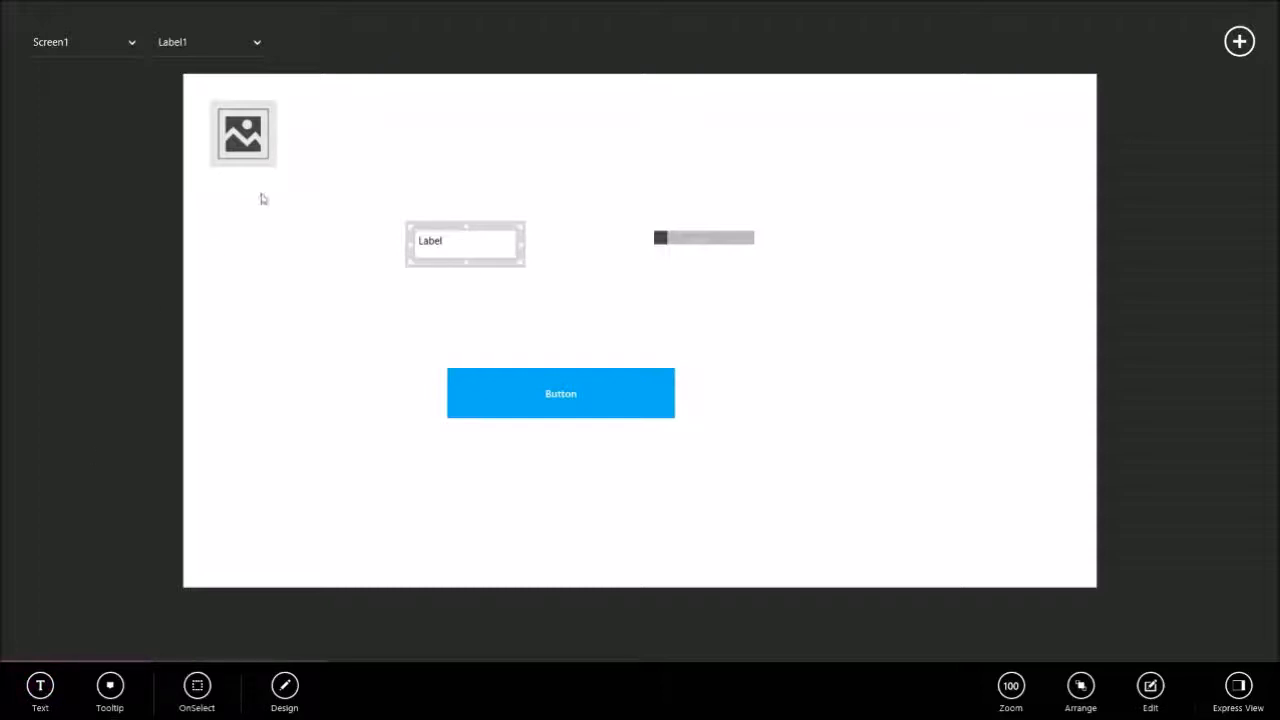
left_click(251, 148)
left_click(662, 242)
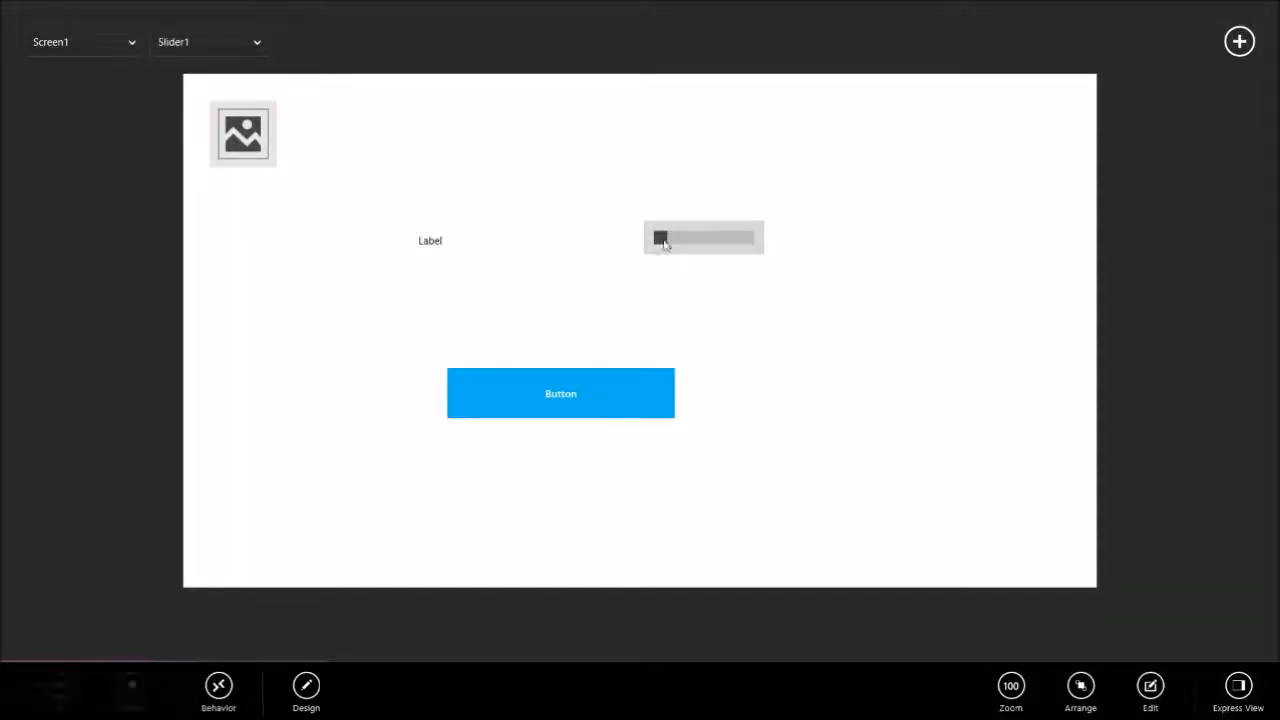
left_click(45, 684)
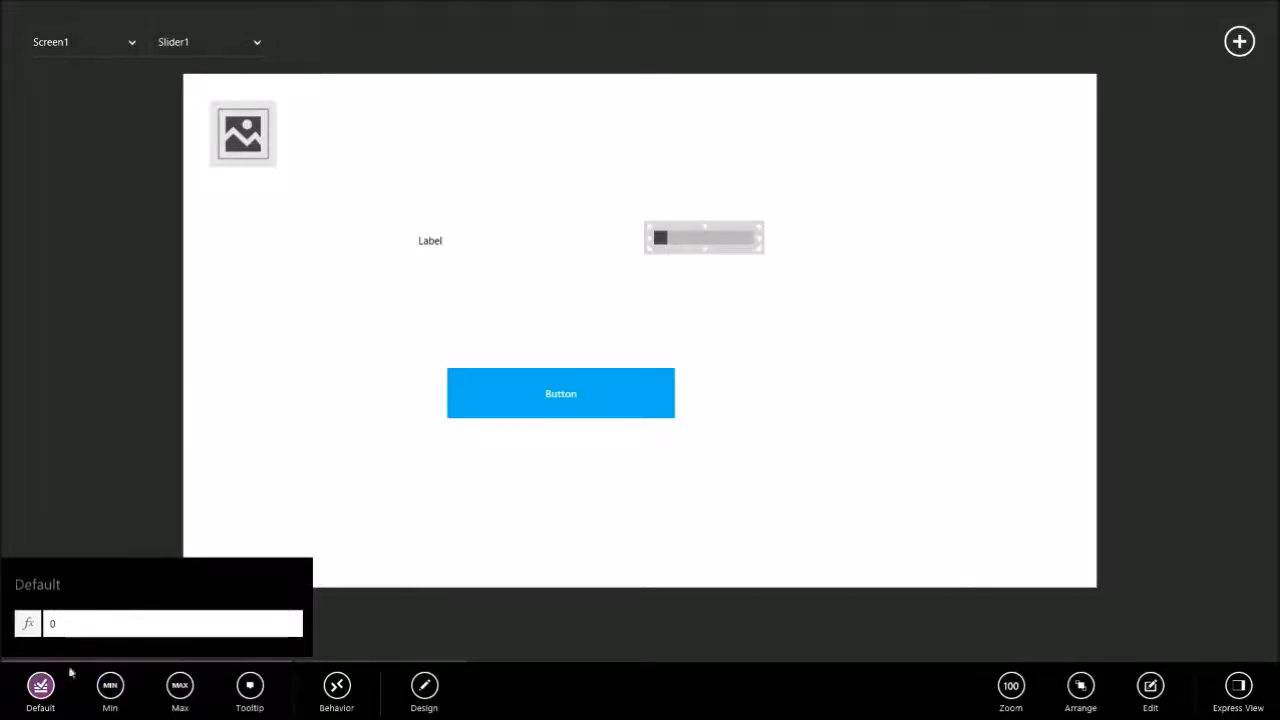
left_click(430, 350)
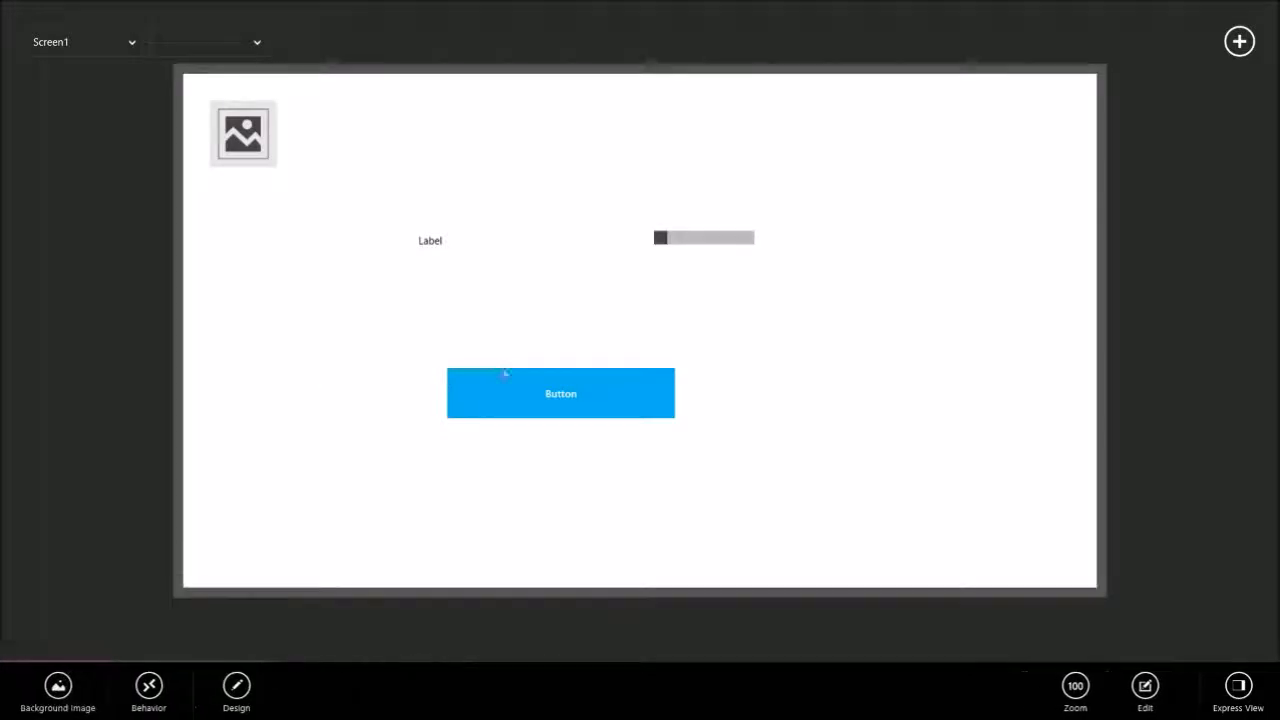
Change the button's text to "Press me please".
left_click(508, 393)
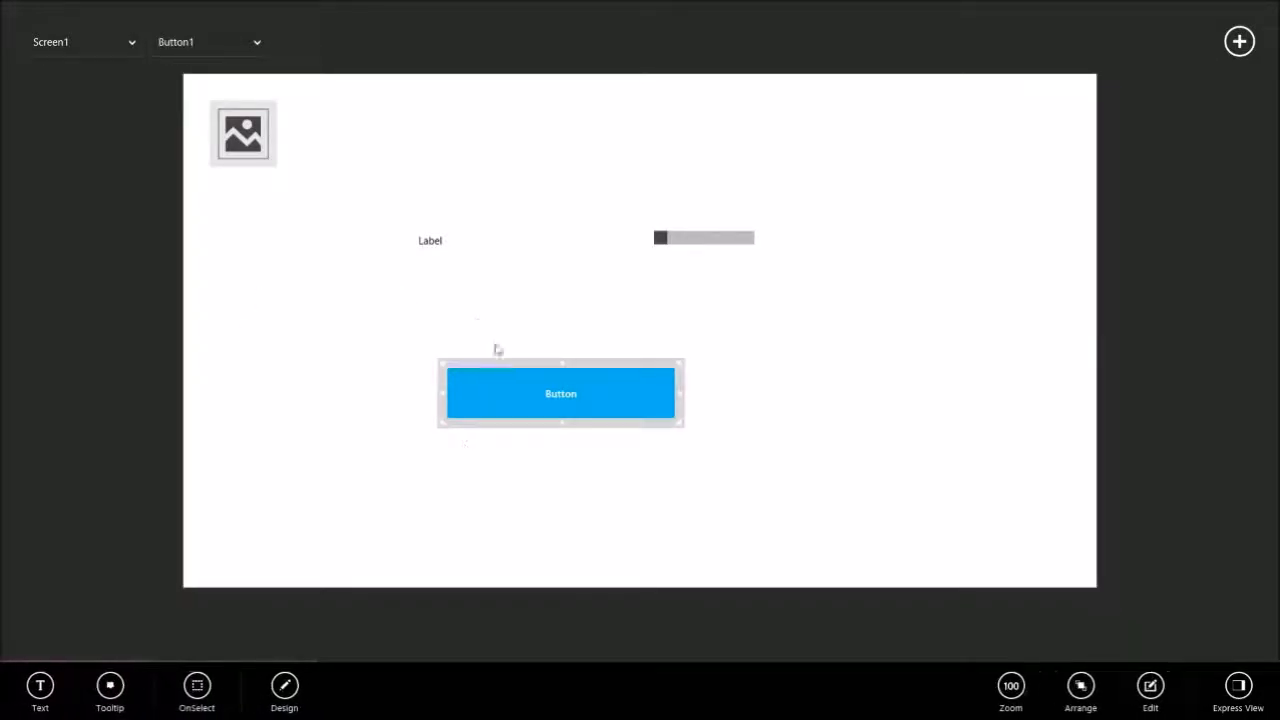
left_click(40, 686)
double_click(70, 543)
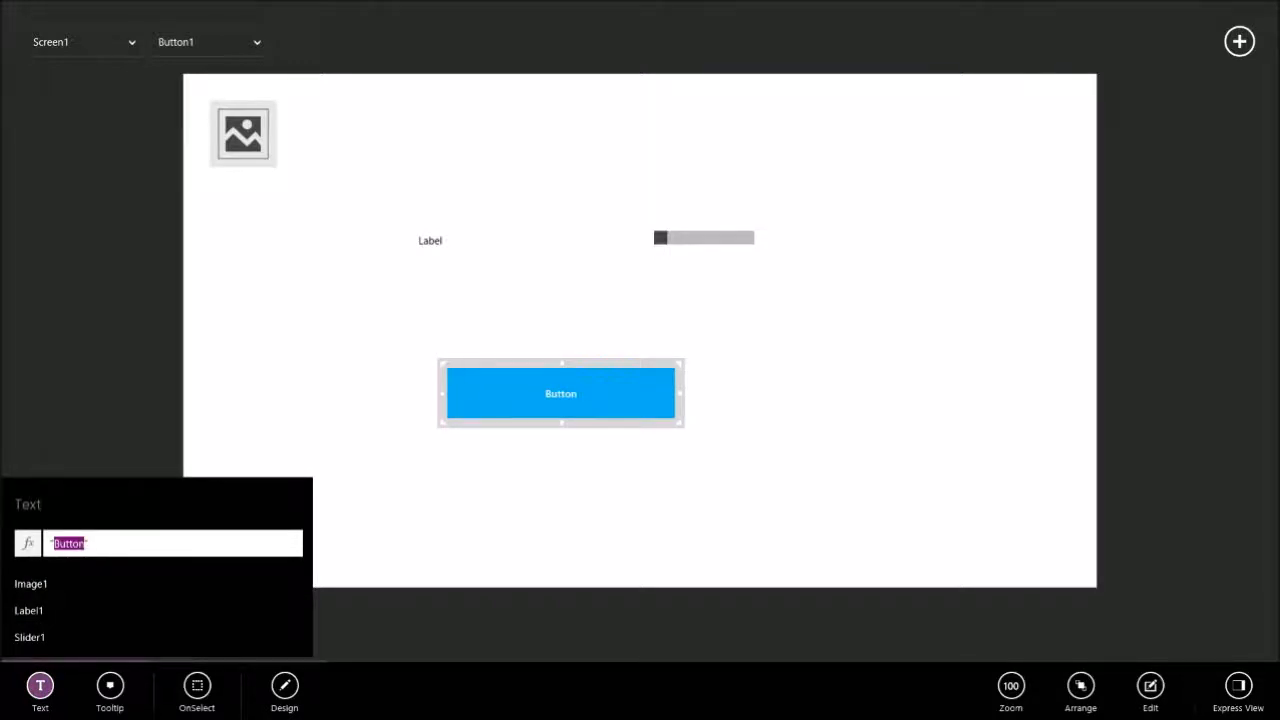
type("Press me")
type(" please")
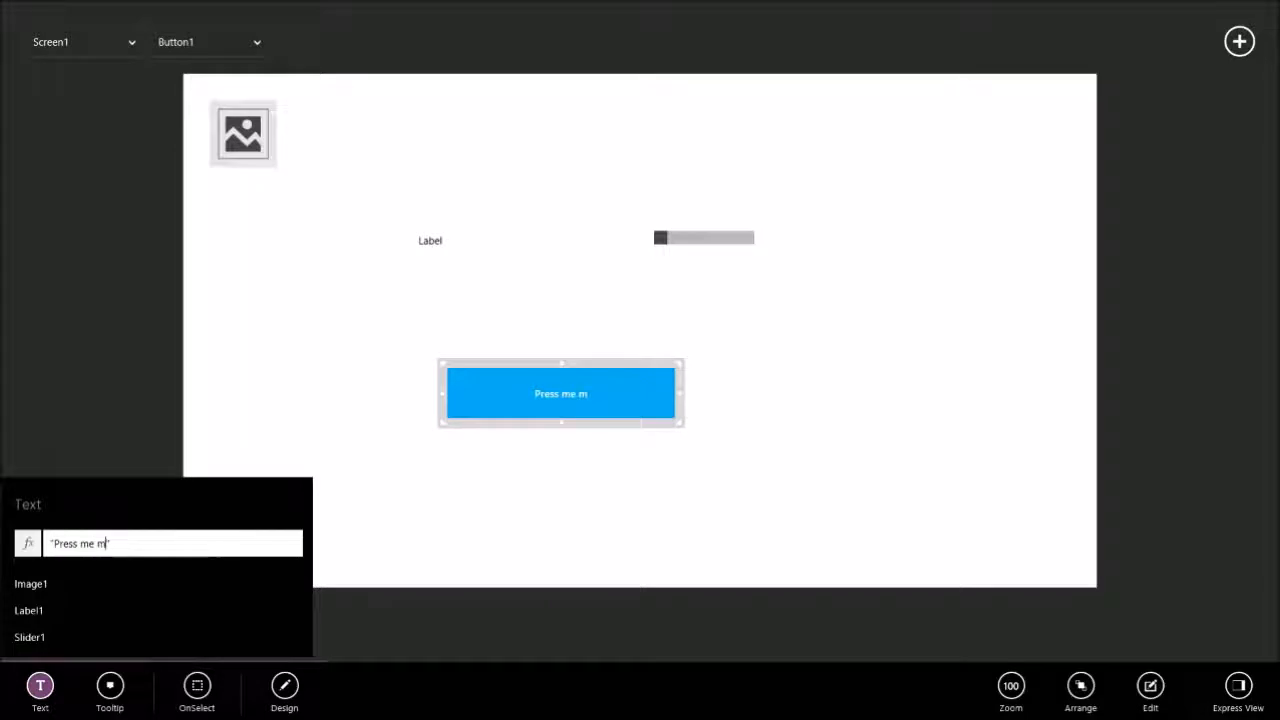
left_click(274, 547)
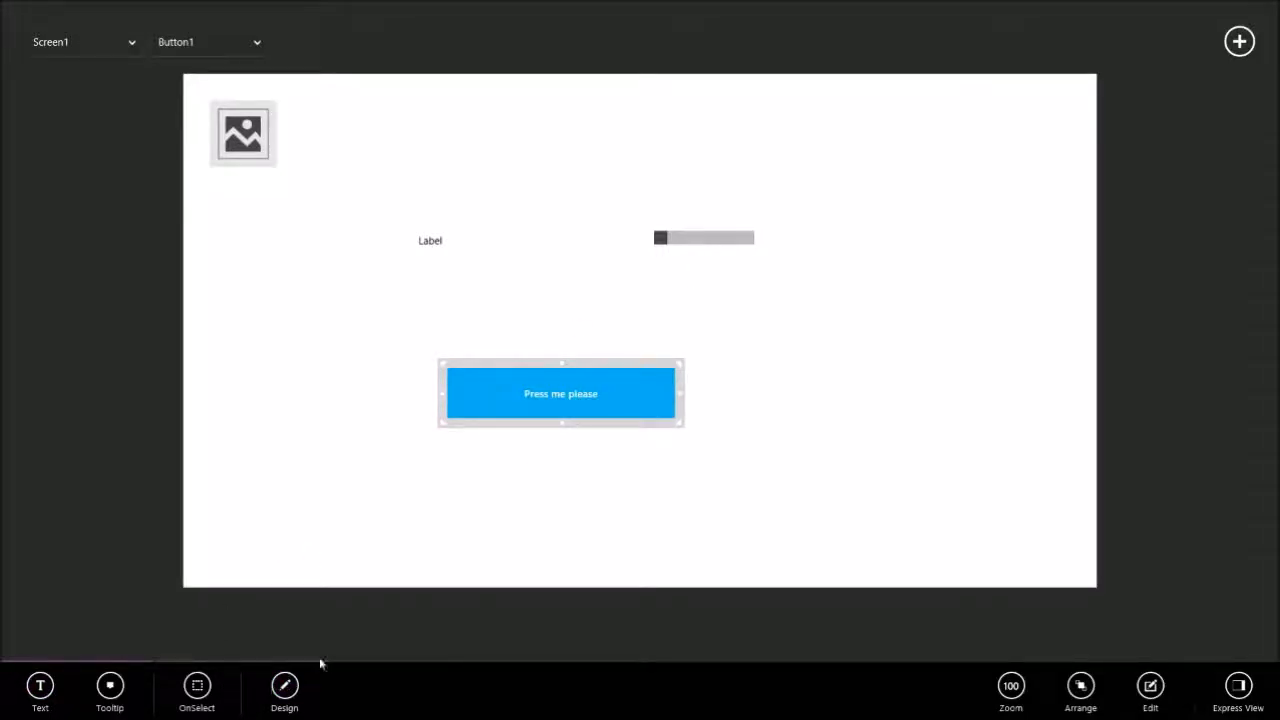
Set the button's text color to yellow, RGBA(255, 242, 0, 1), and its fill to green.
left_click(284, 688)
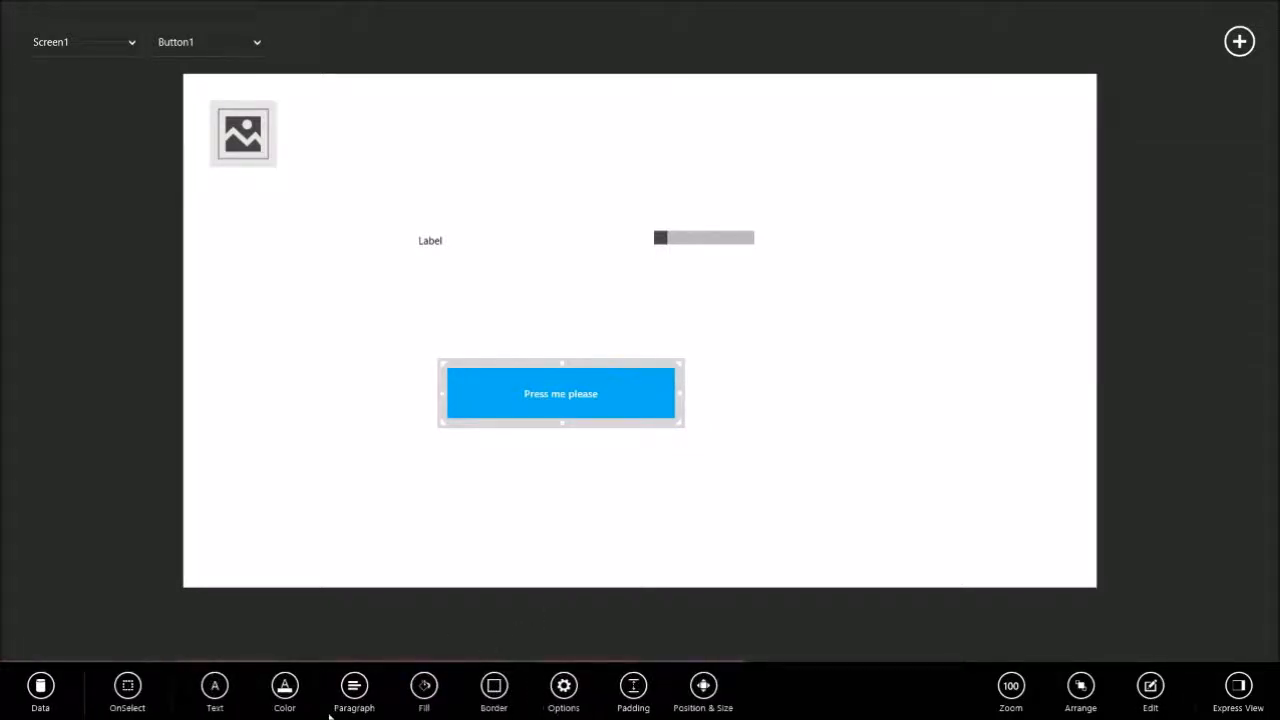
left_click(284, 686)
left_click(439, 566)
left_click(316, 564)
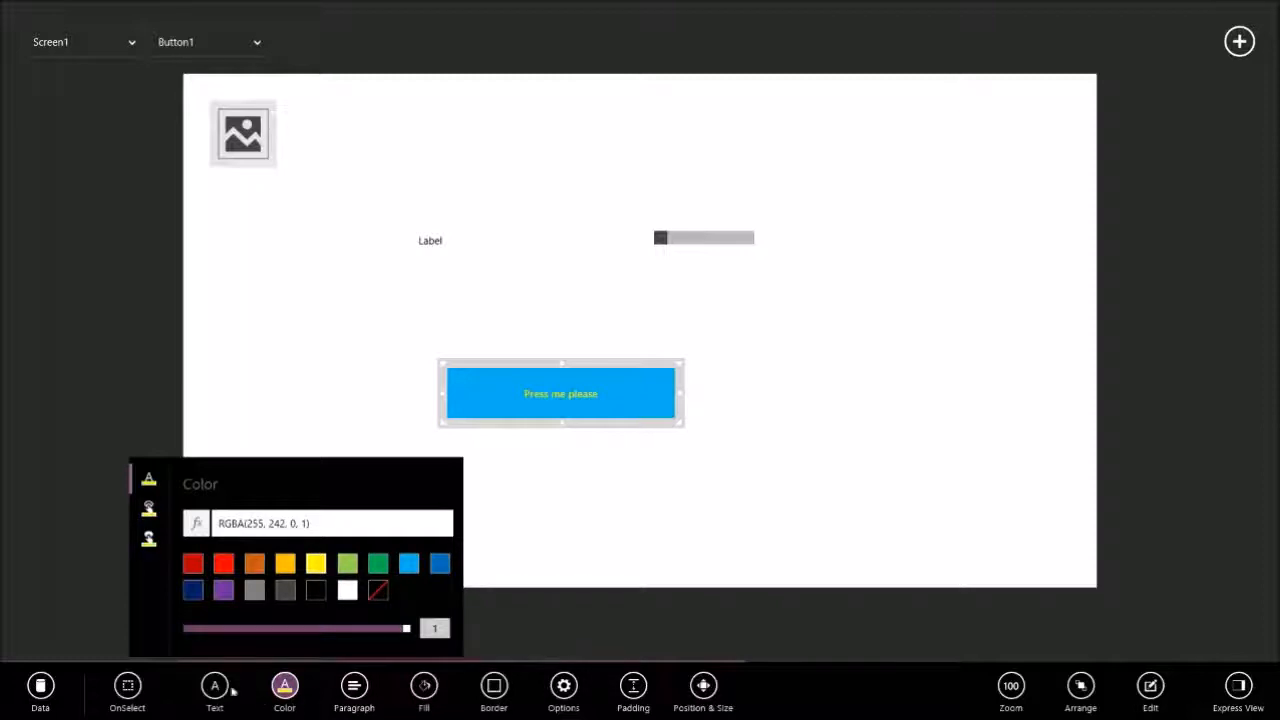
left_click(424, 686)
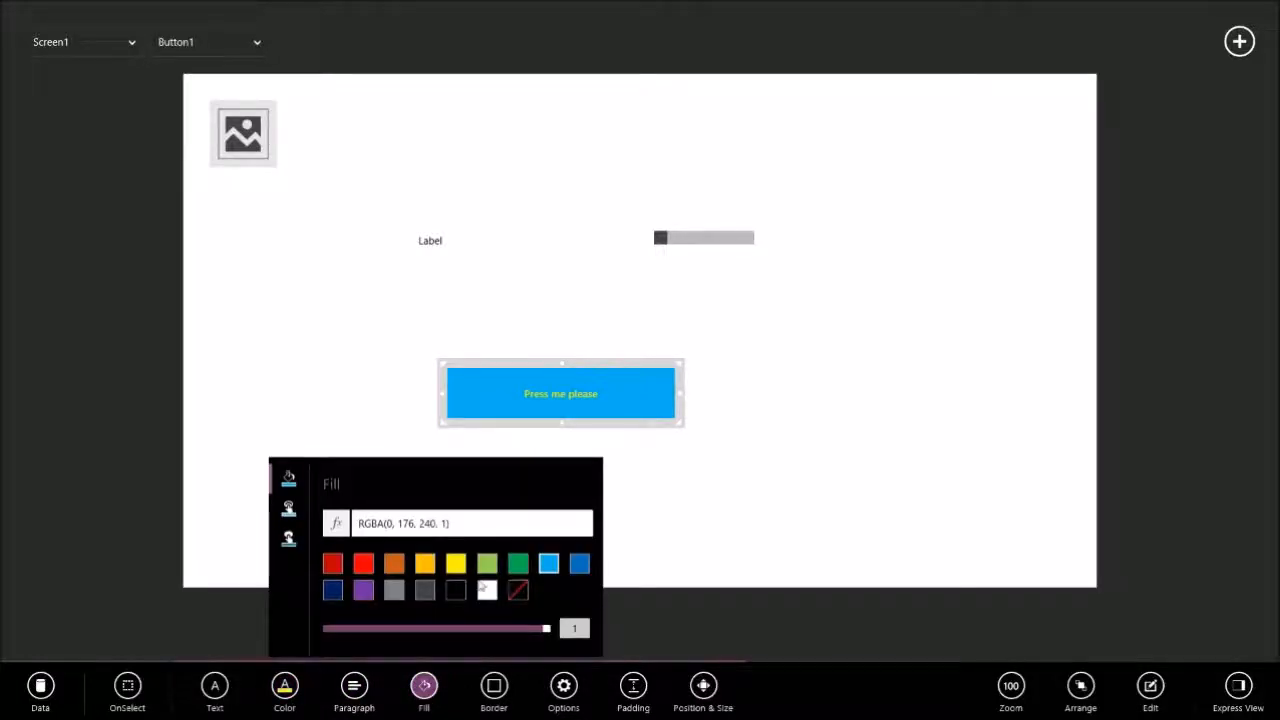
left_click(518, 563)
left_click(706, 468)
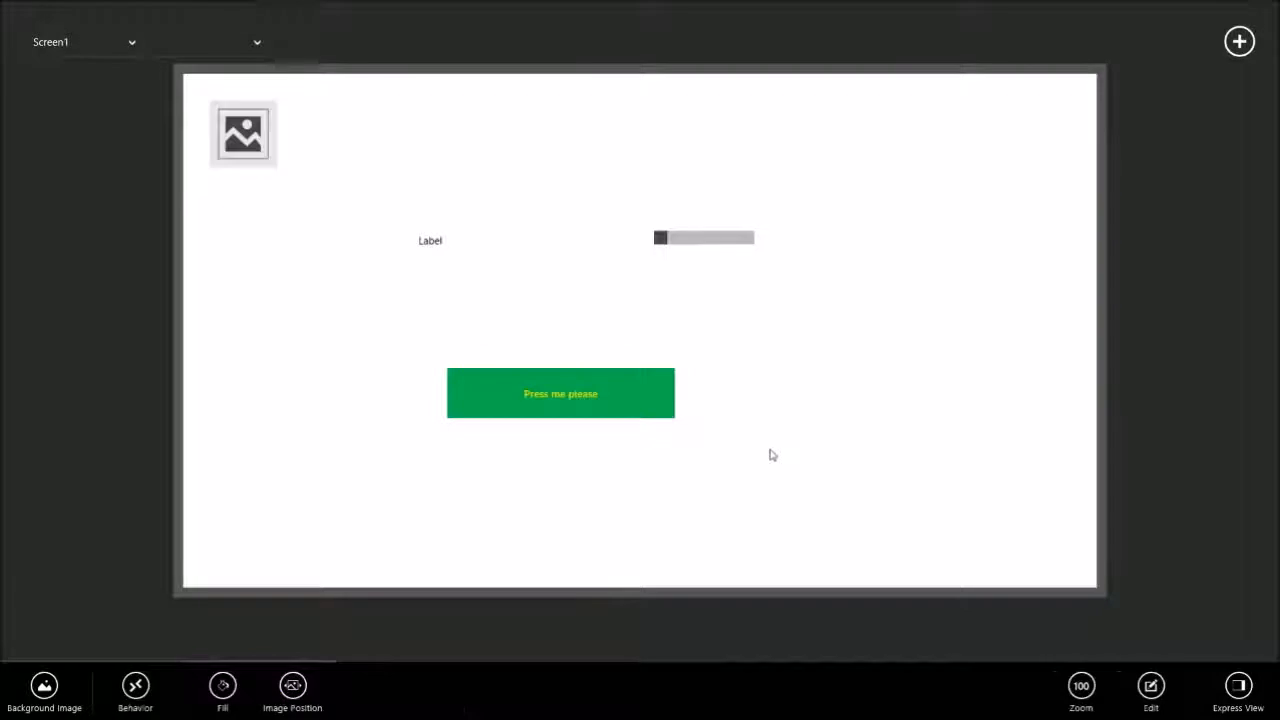
Set the button's border thickness to 6 and choose a border color for it.
left_click(672, 424)
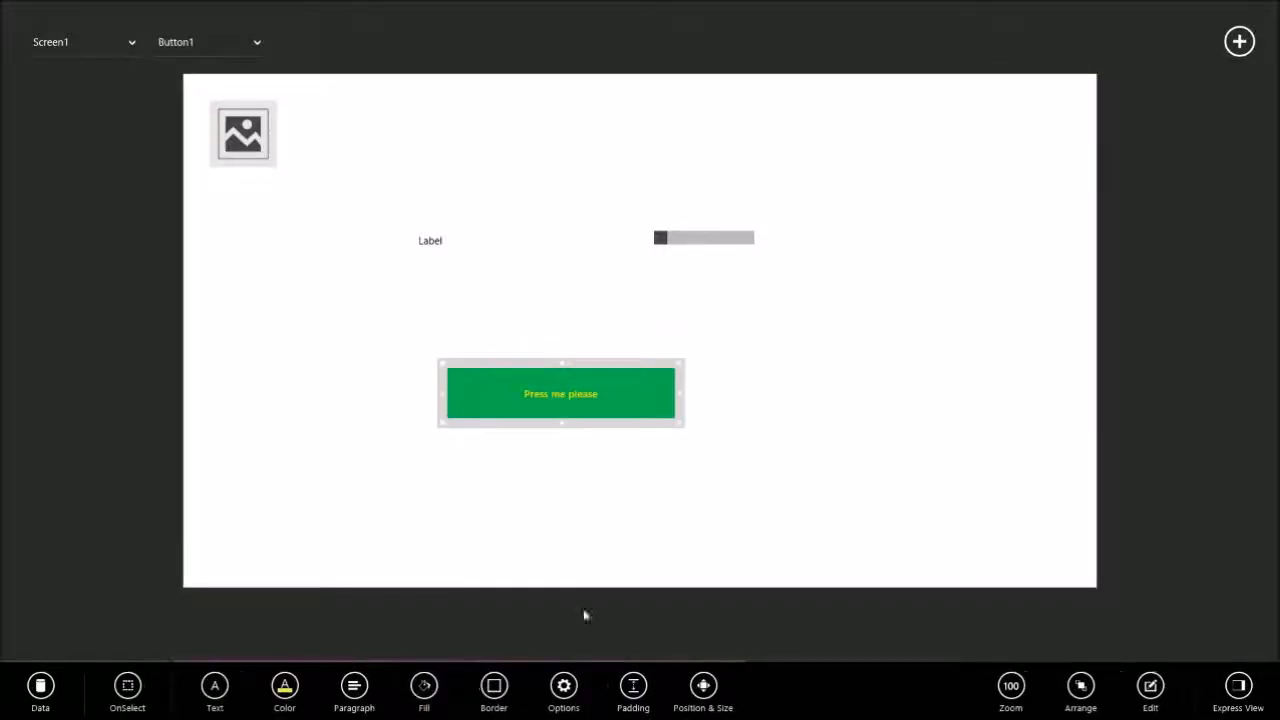
left_click(504, 696)
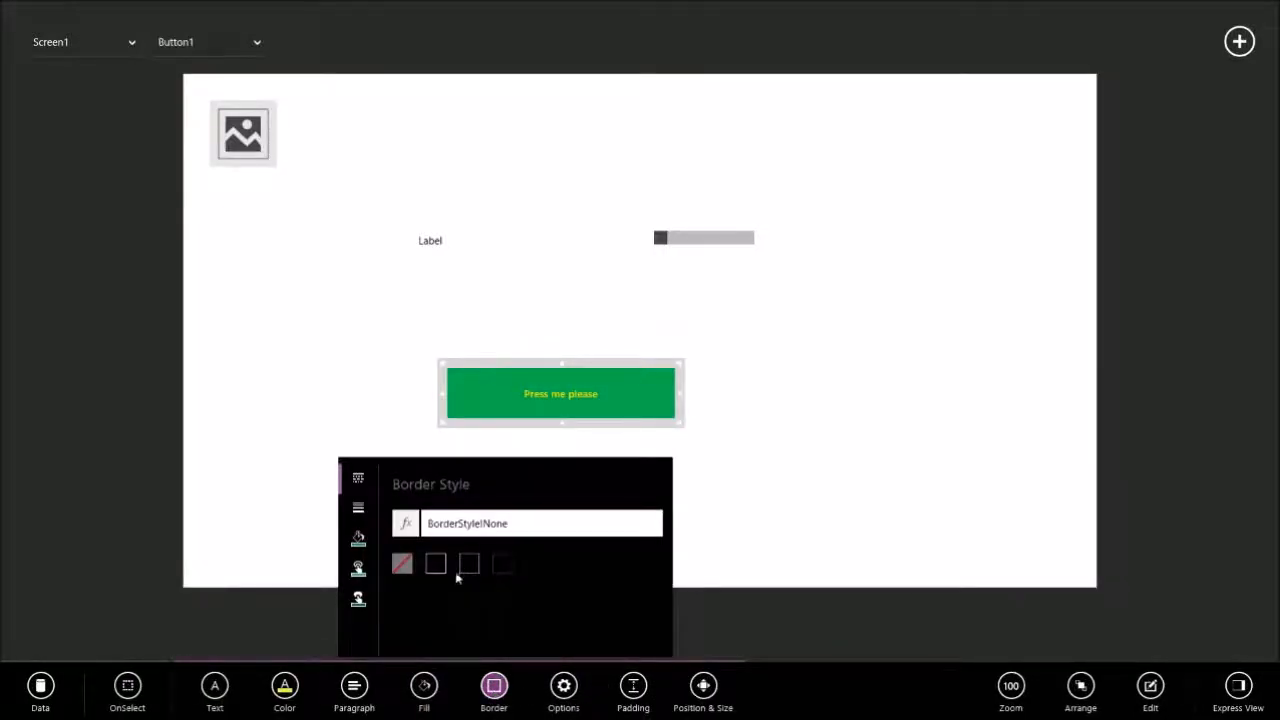
left_click(358, 508)
left_click_drag(432, 568, 528, 568)
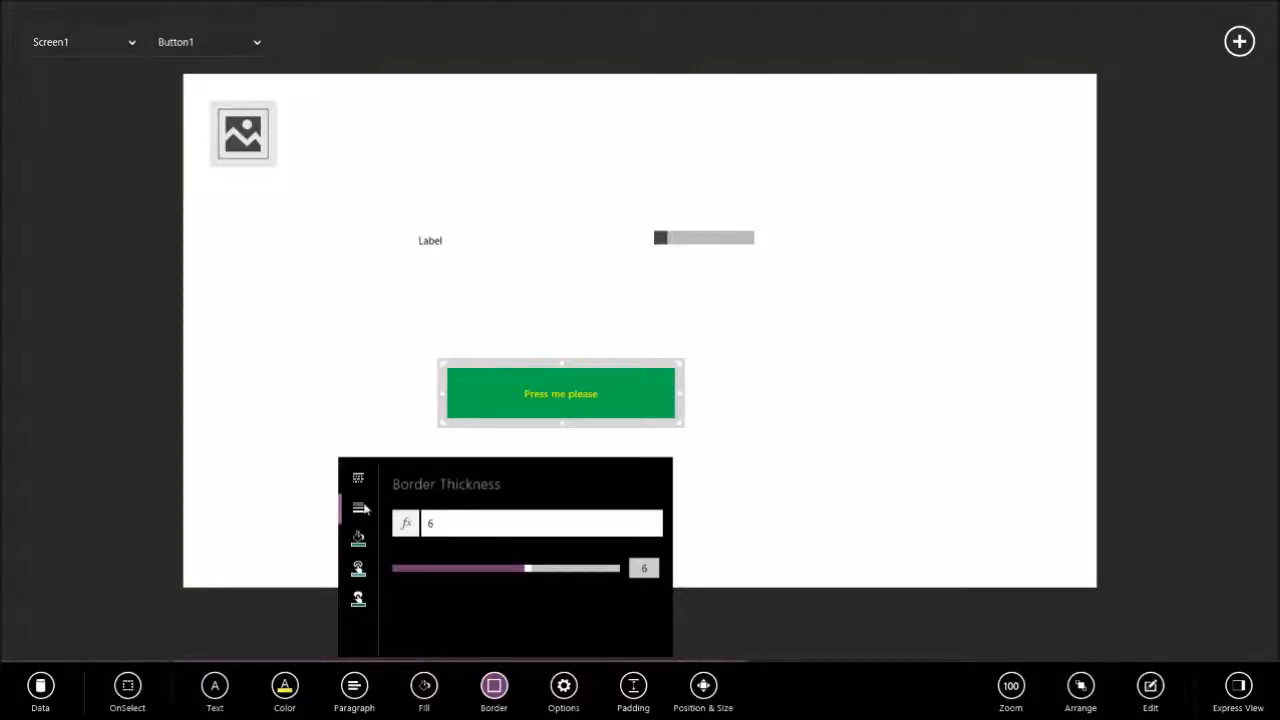
left_click(358, 540)
left_click(494, 565)
left_click(817, 400)
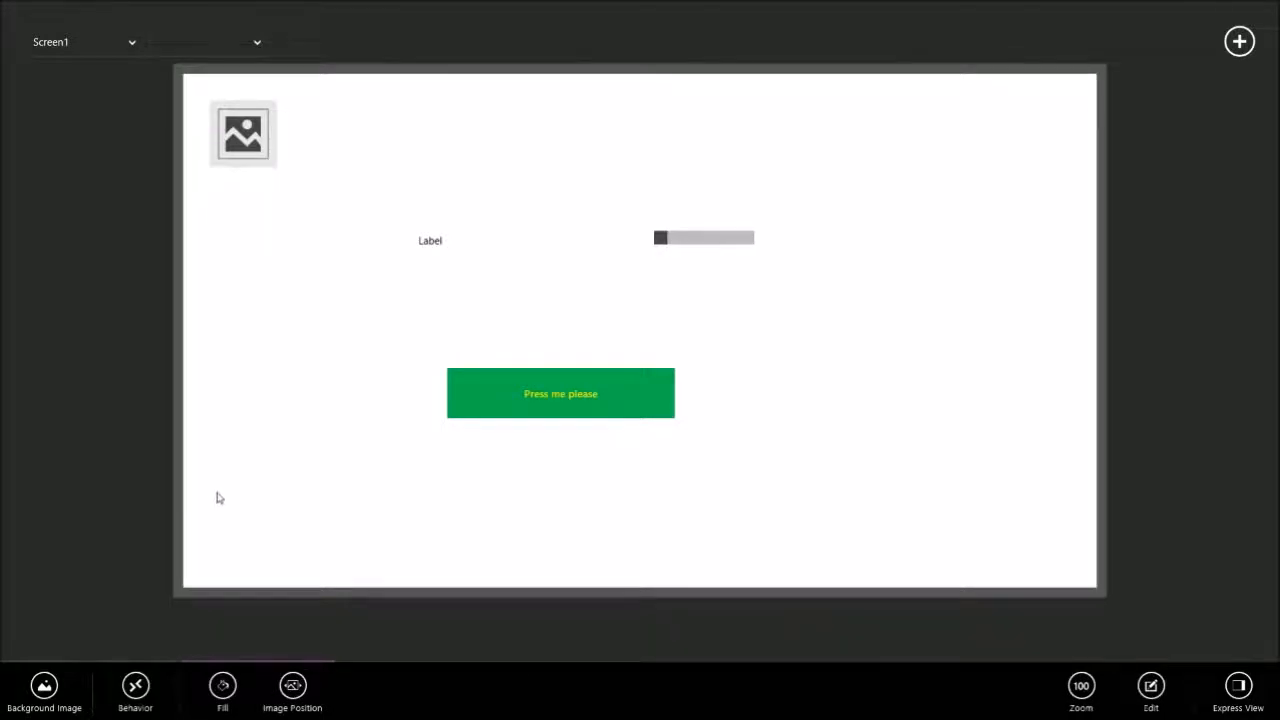
Display the name tags of all visuals on the screen to identify the label and the button.
left_click(490, 382)
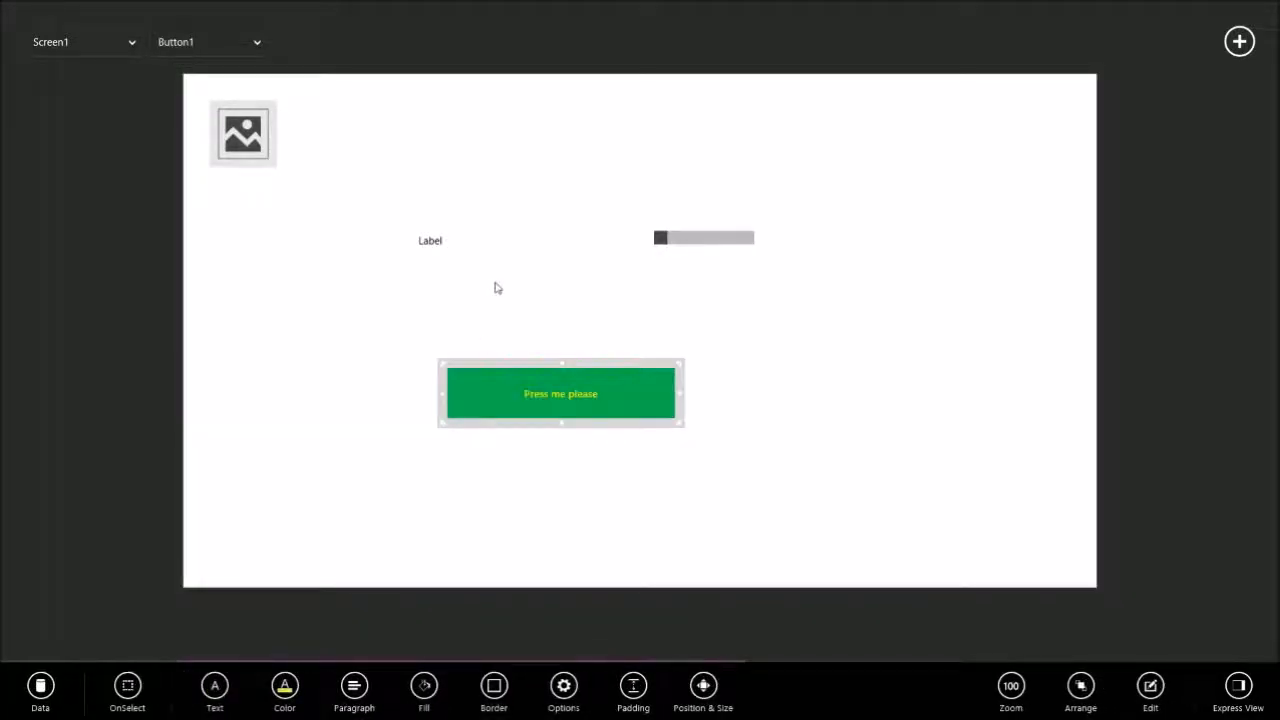
left_click(441, 245)
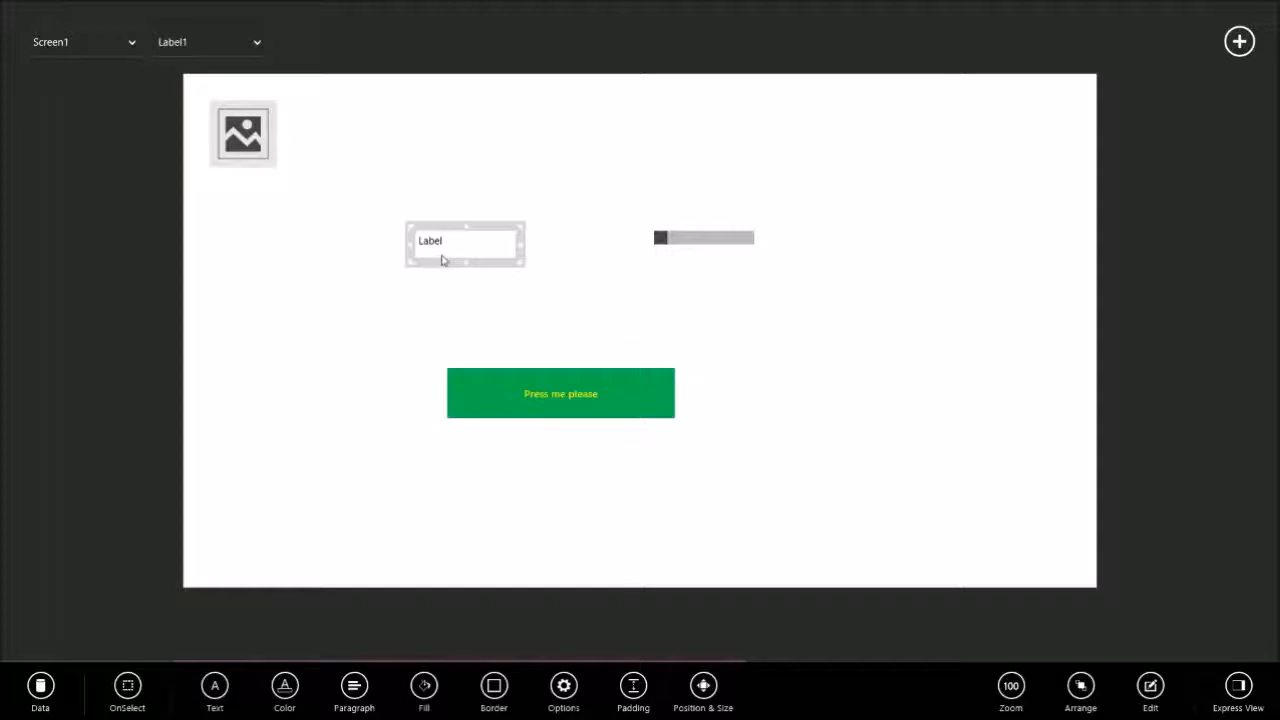
left_click(379, 175)
left_click(451, 245)
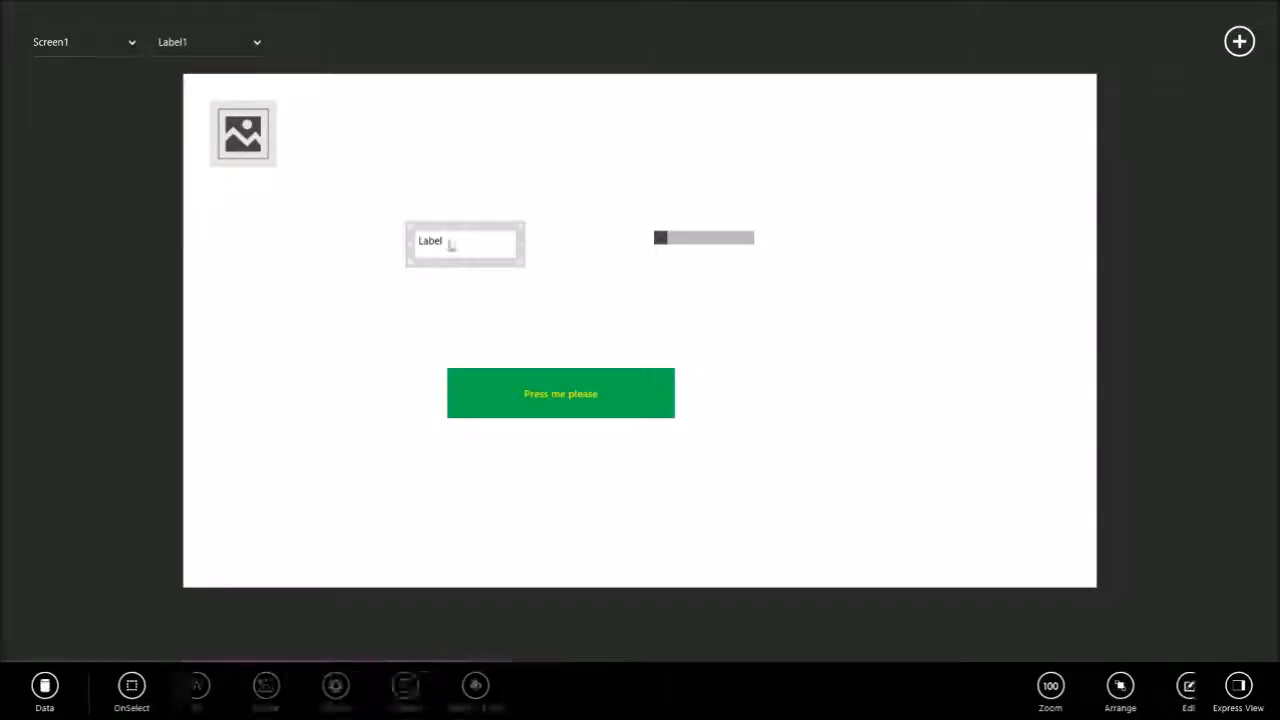
left_click(620, 415)
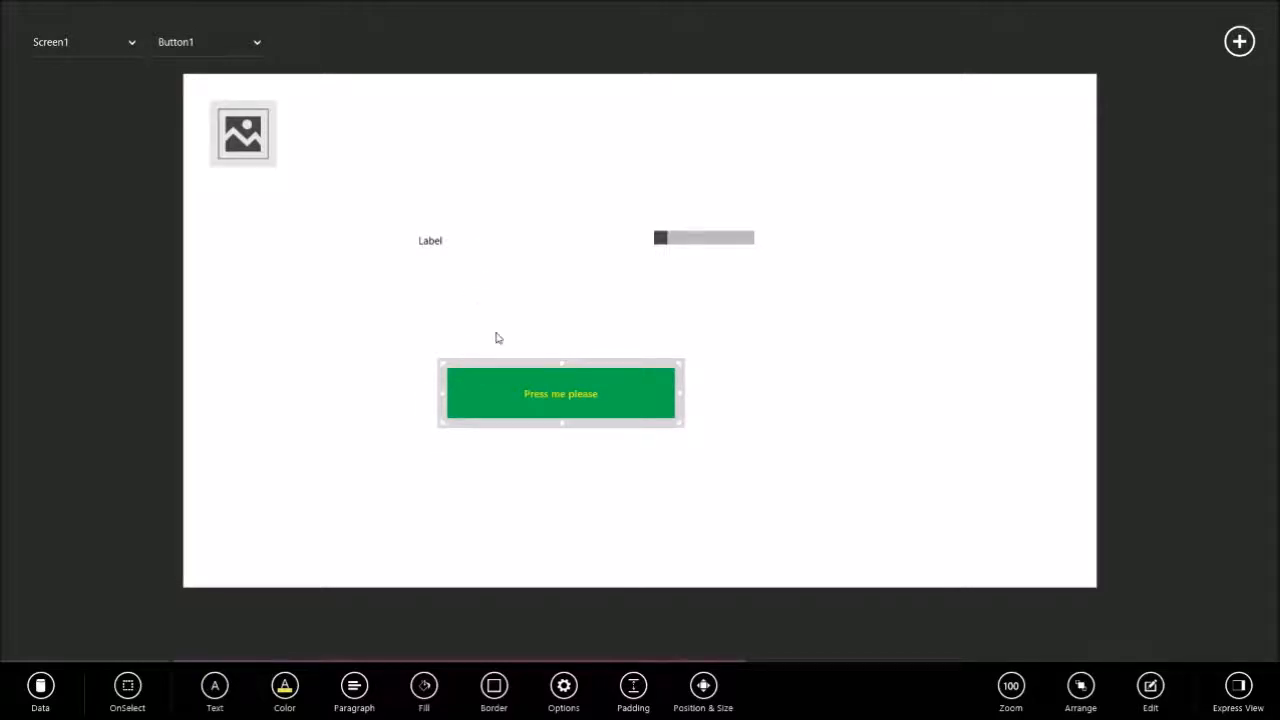
key("alt")
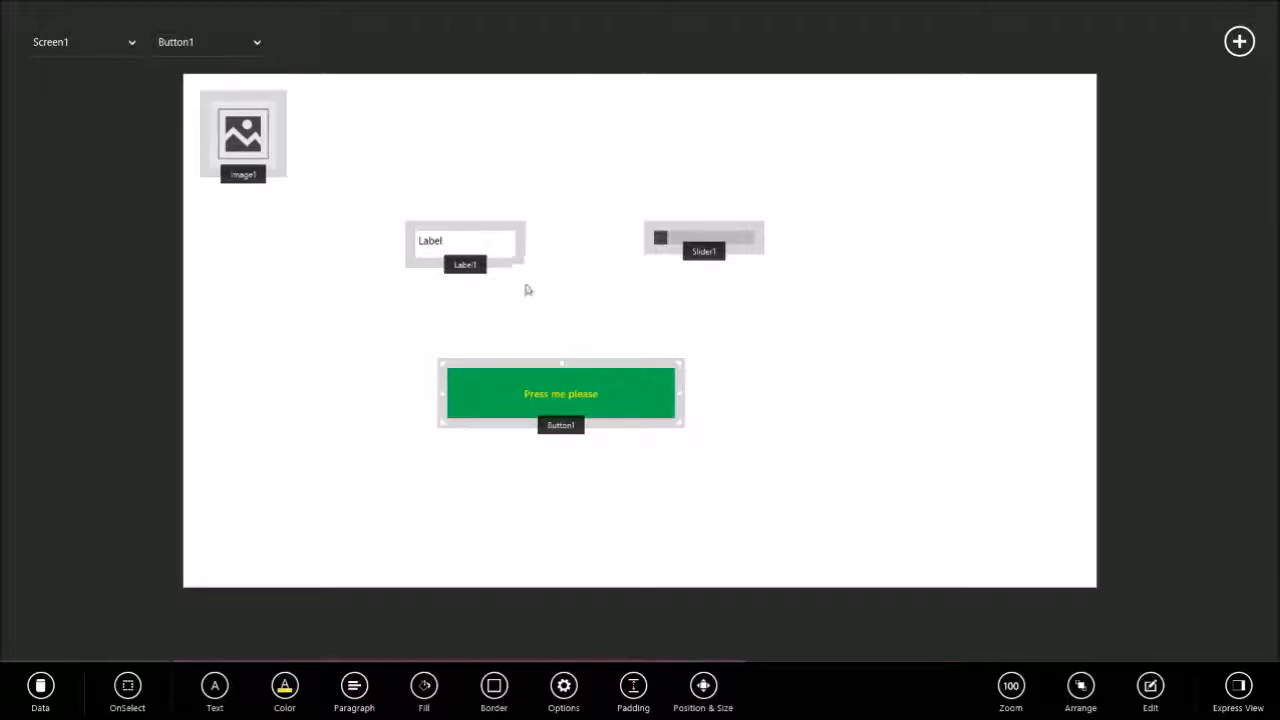
Set the label's text to the formula Button1!Text so it takes its text from the button.
left_click(460, 242)
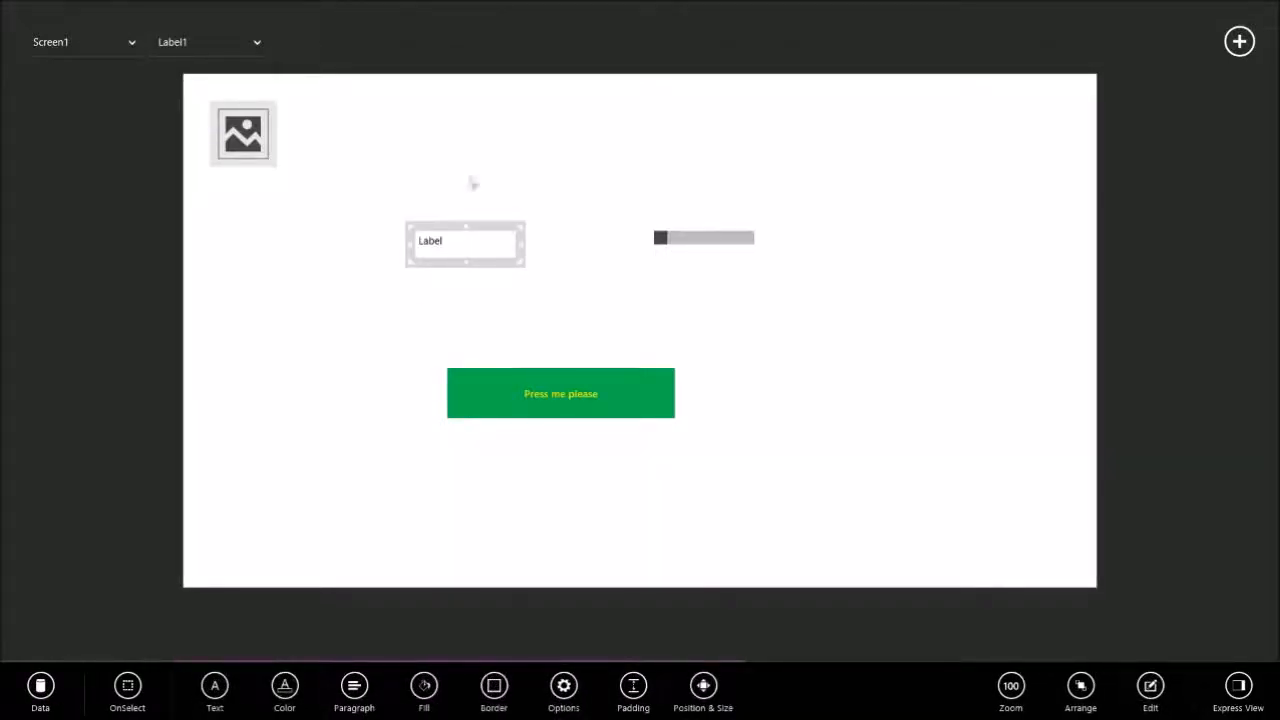
left_click(40, 690)
left_click(50, 680)
left_click(80, 543)
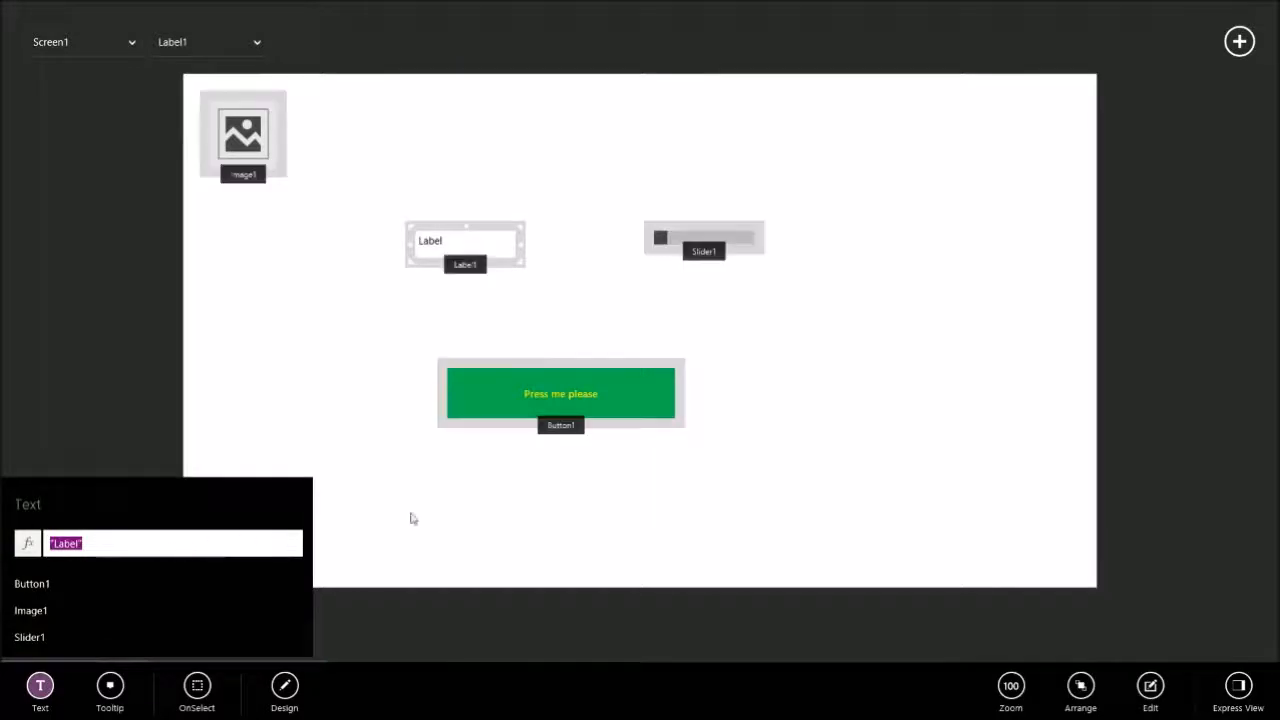
type("Button1")
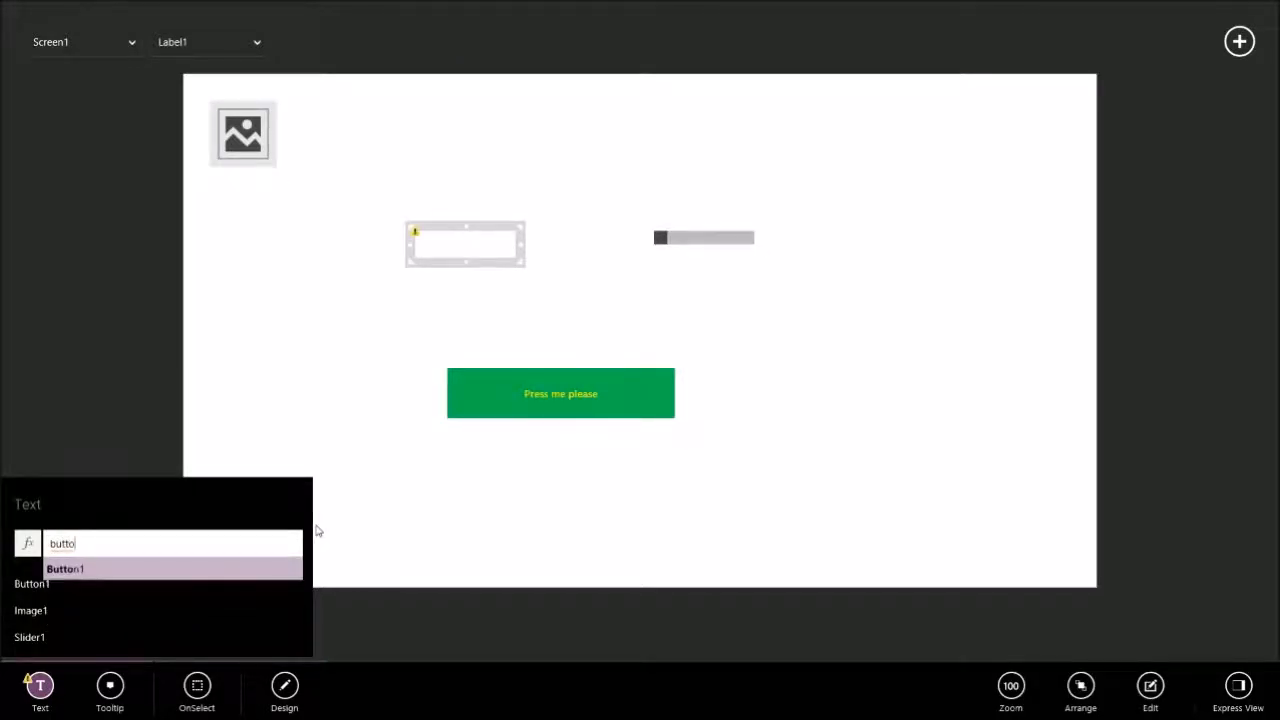
type("!")
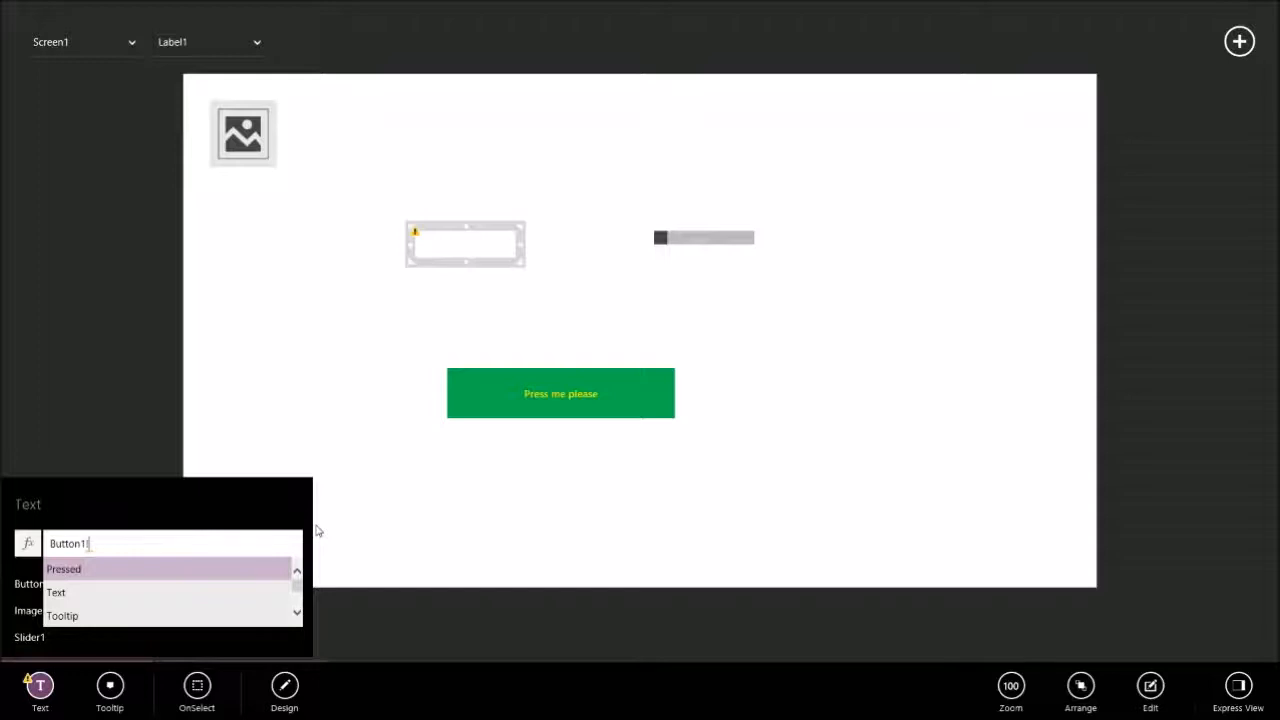
key("Down")
key("Tab")
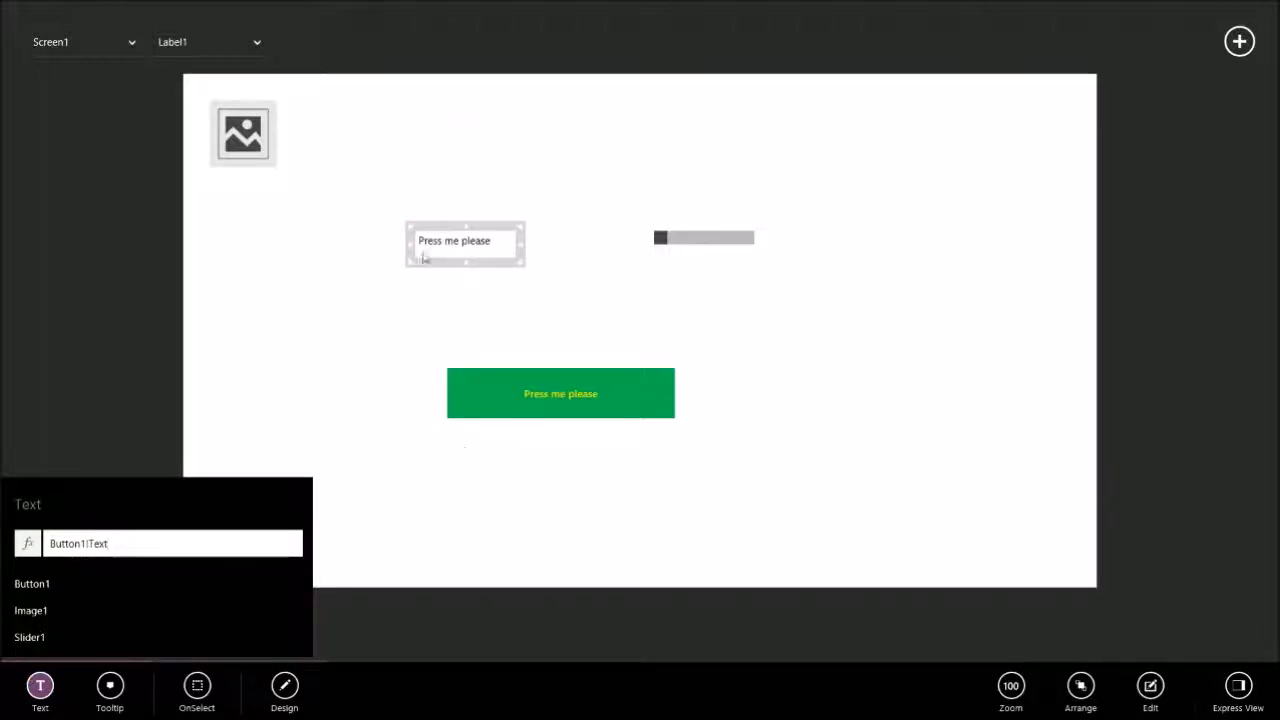
left_click(634, 304)
left_click(437, 251)
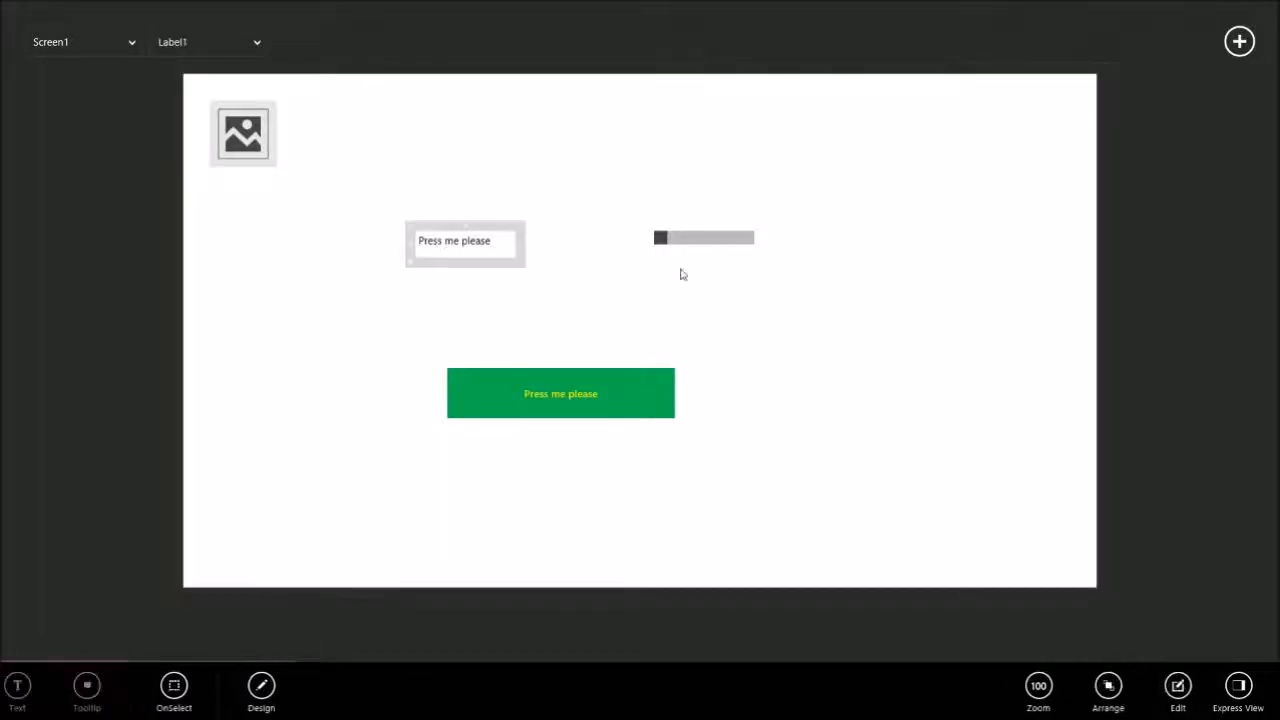
left_click(557, 160)
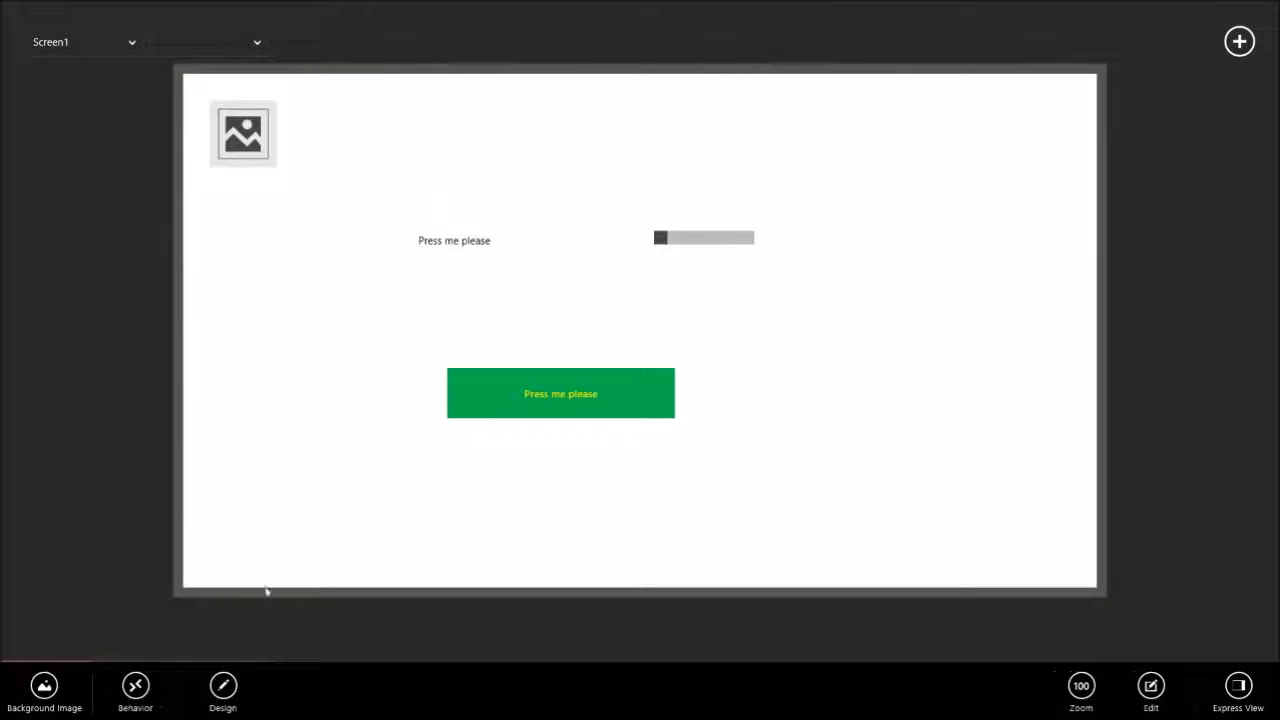
Open the OnSelect behavior of the green button.
left_click(536, 426)
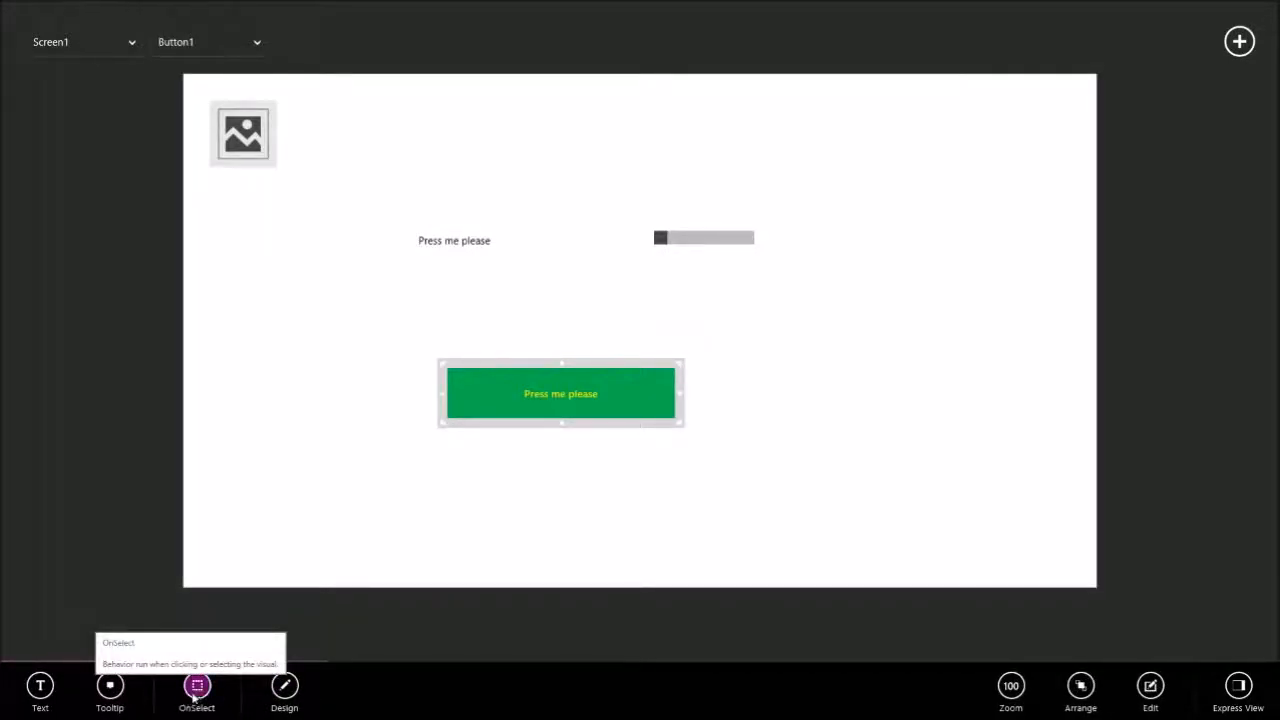
left_click(198, 684)
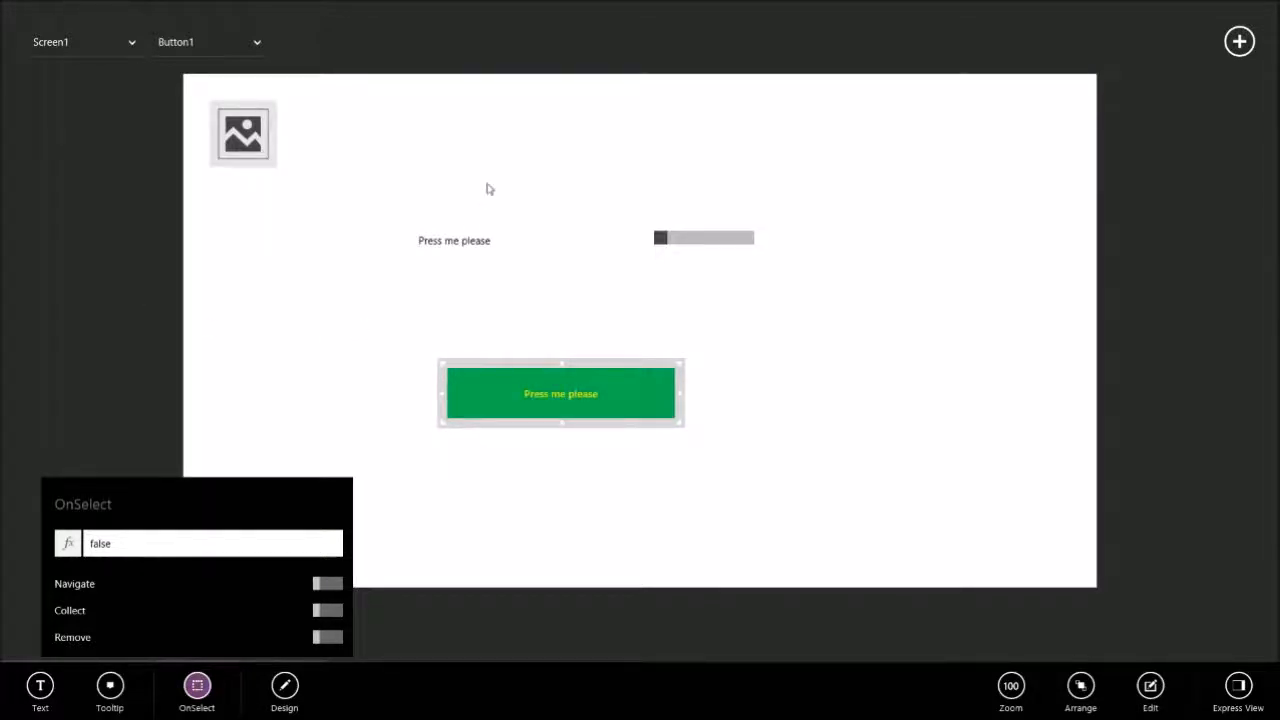
Close the button's OnSelect editor and add a second blank screen to the app.
left_click(506, 189)
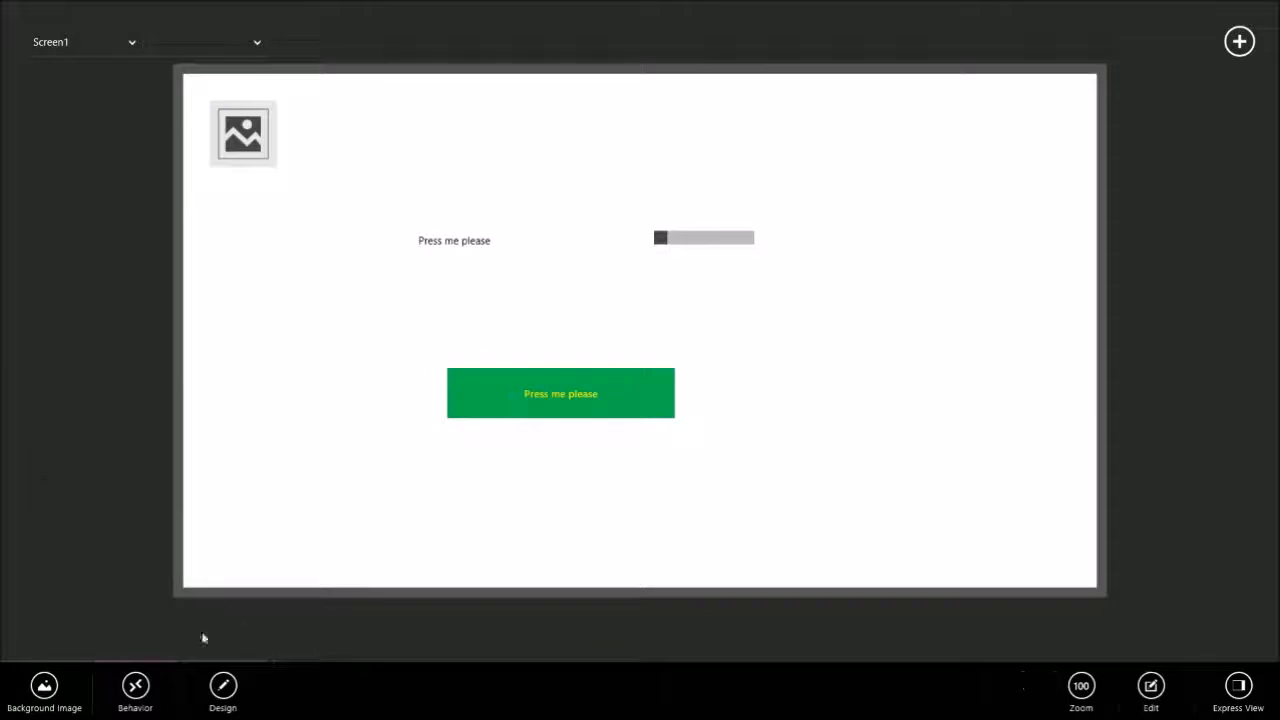
right_click(353, 291)
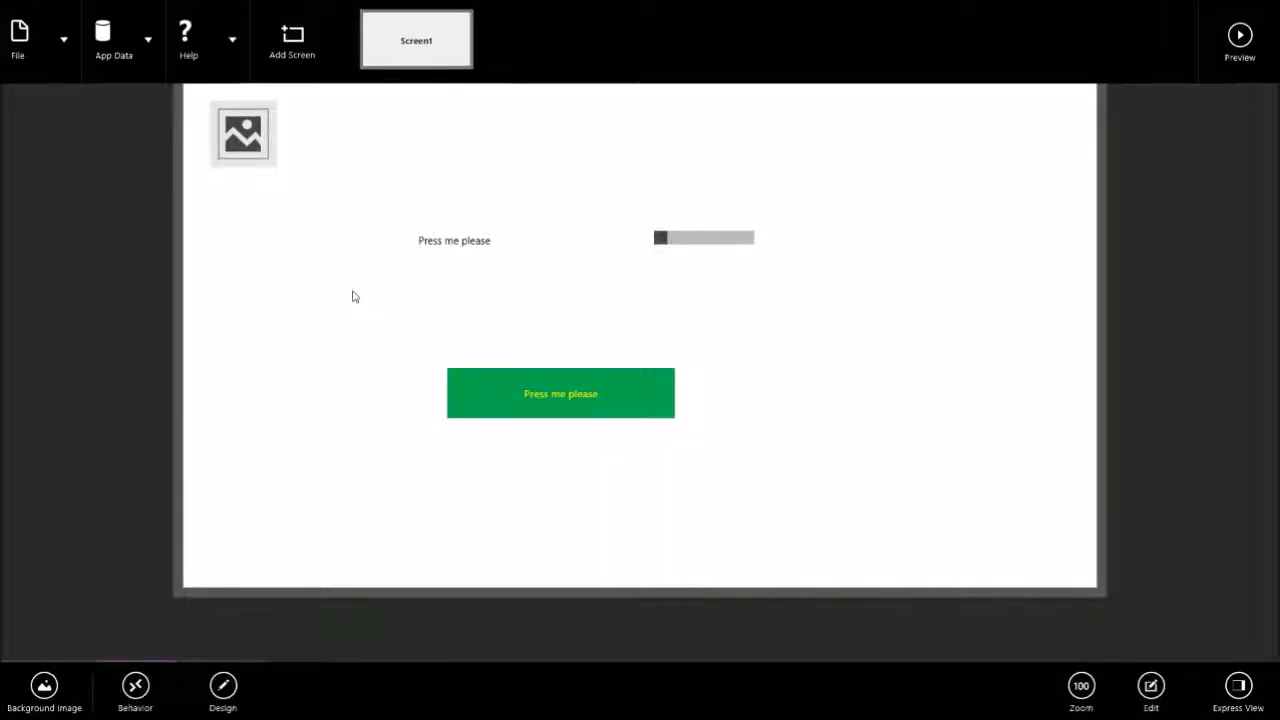
right_click(306, 248)
right_click(308, 234)
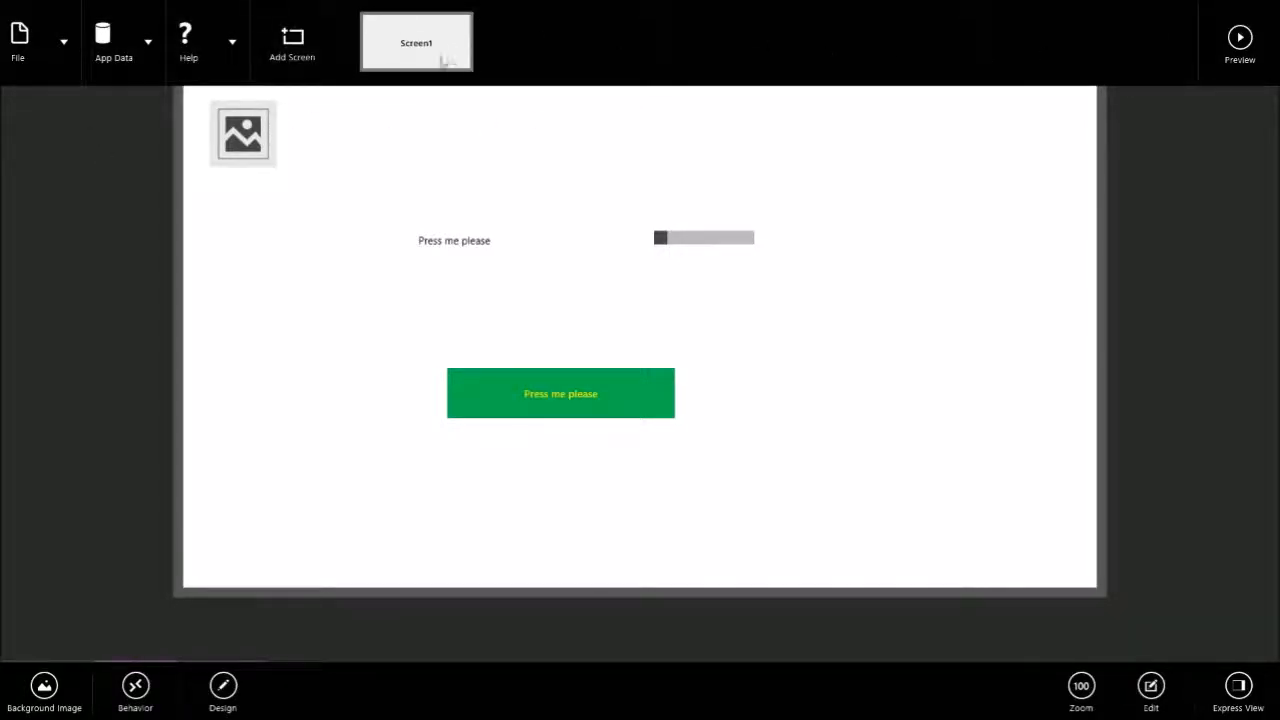
left_click(318, 47)
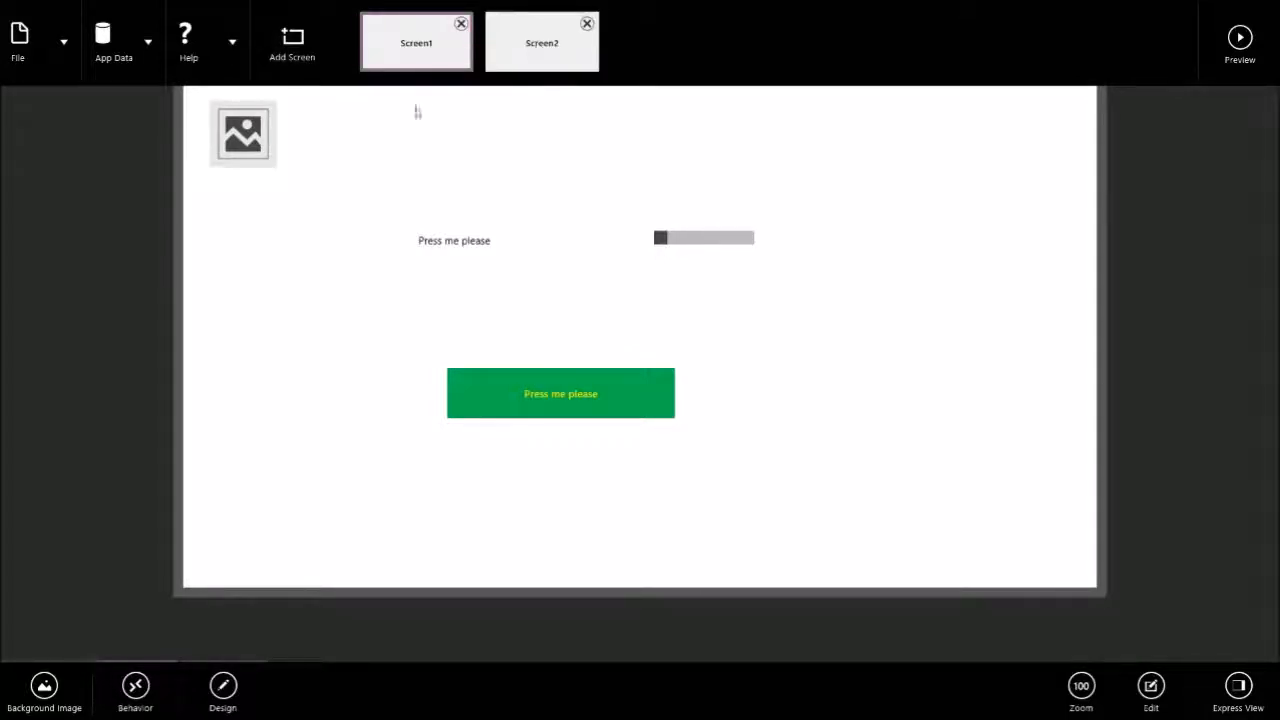
Switch between the blank Screen2 and Screen1 to compare their contents, ending on Screen1.
left_click(568, 50)
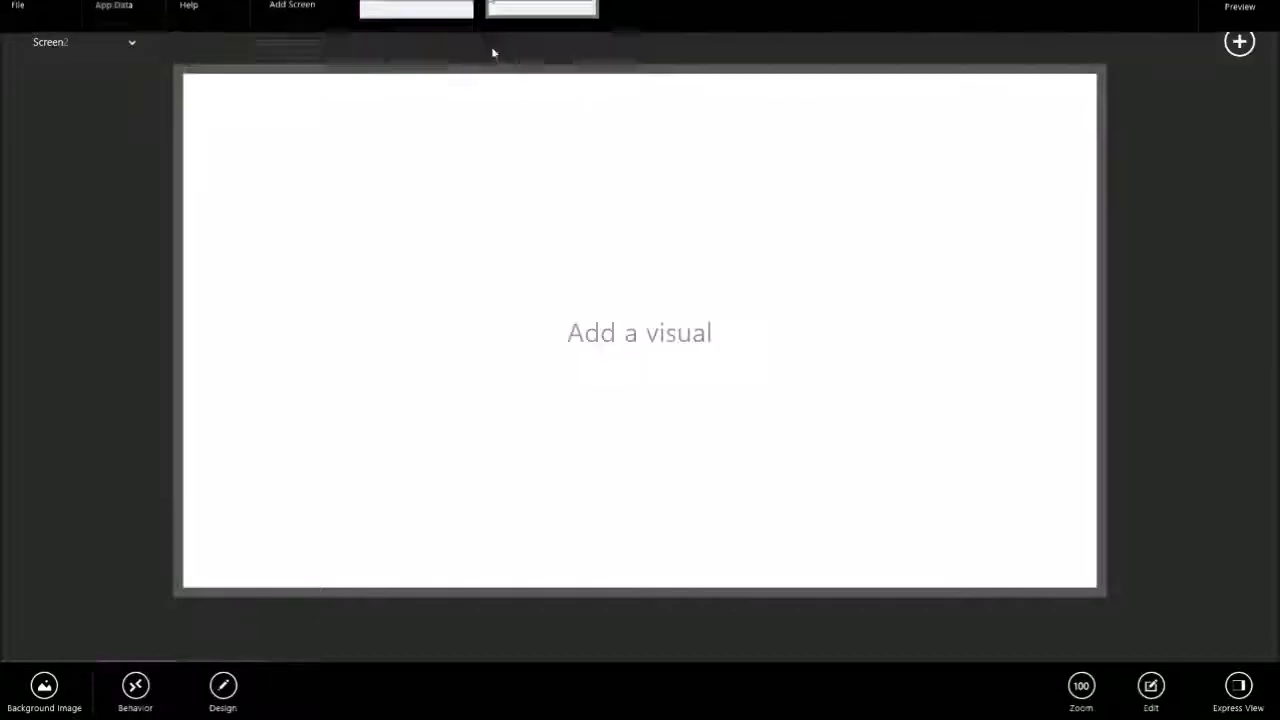
right_click(497, 49)
left_click(440, 46)
right_click(566, 126)
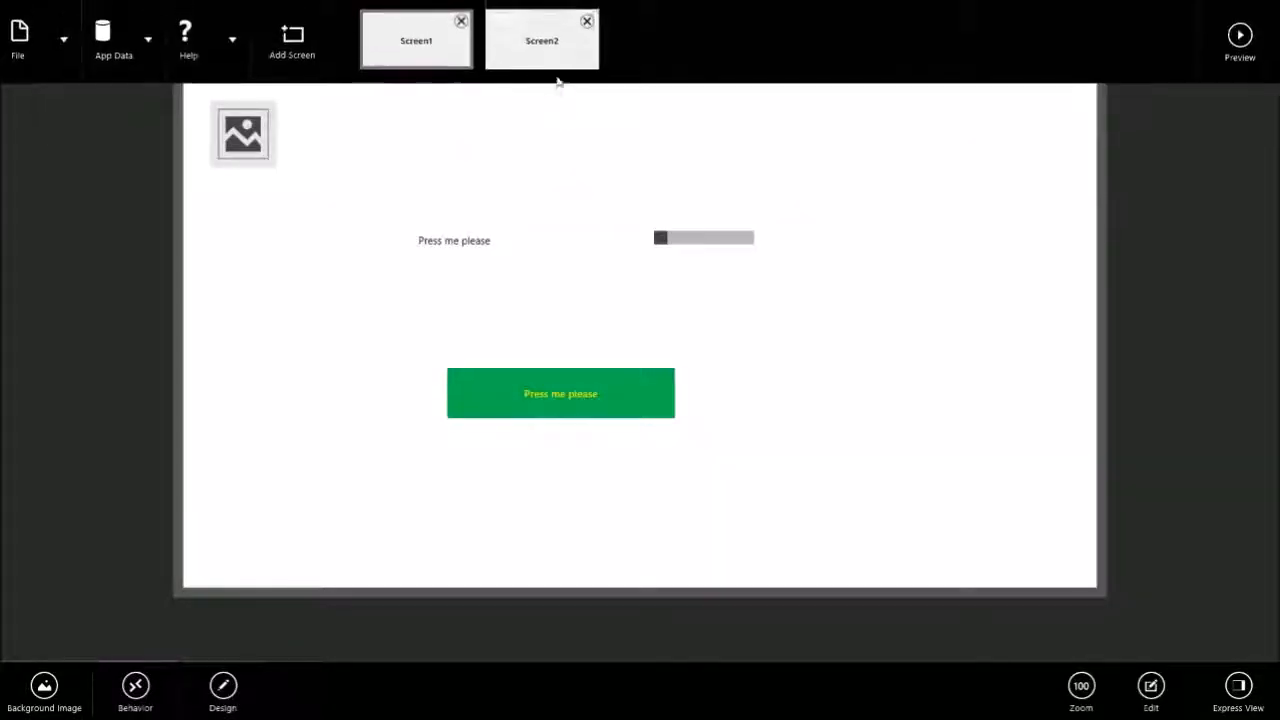
left_click(552, 62)
right_click(416, 78)
left_click(438, 67)
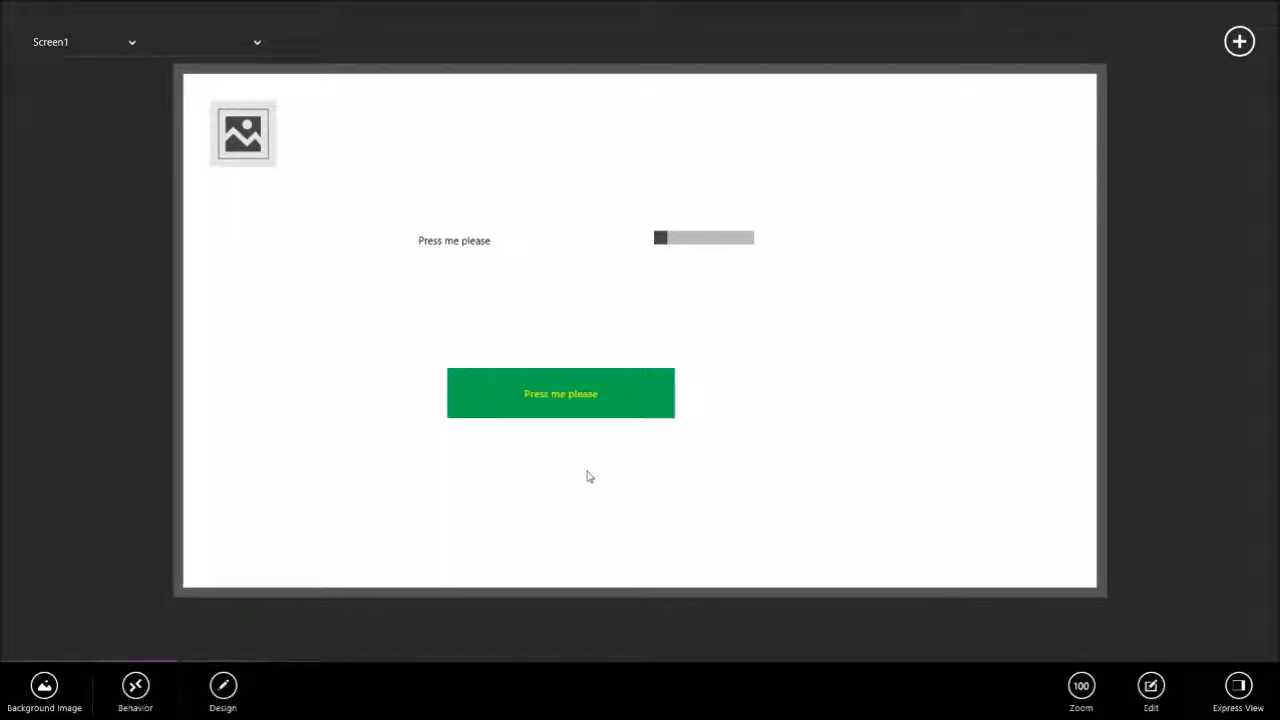
Set the green button's OnSelect formula to Navigate(Screen2).
left_click(592, 414)
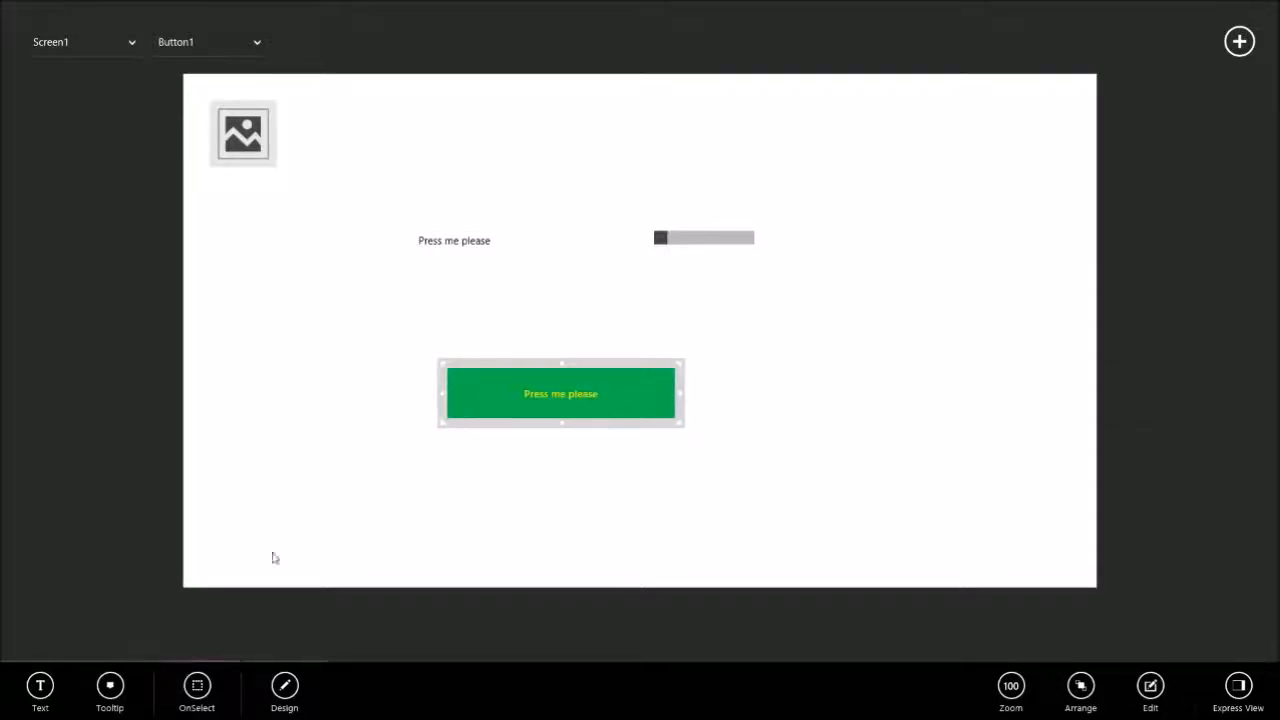
left_click(196, 688)
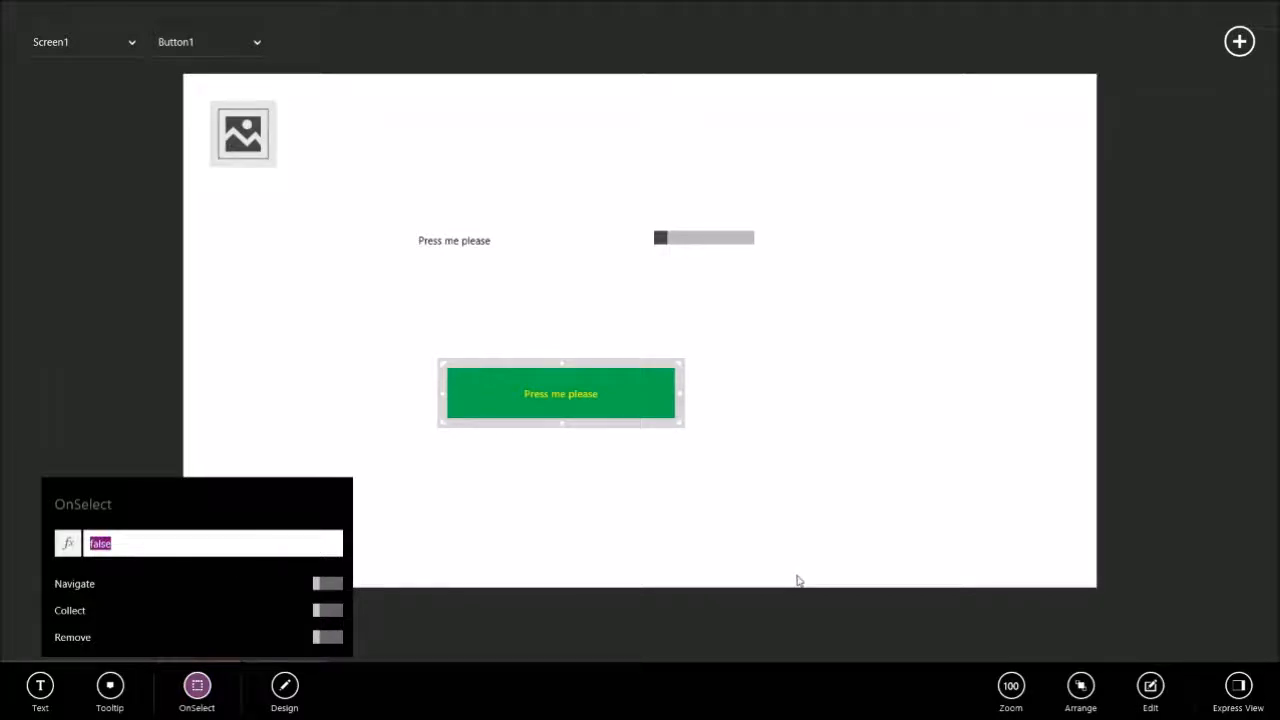
type("Navigate(")
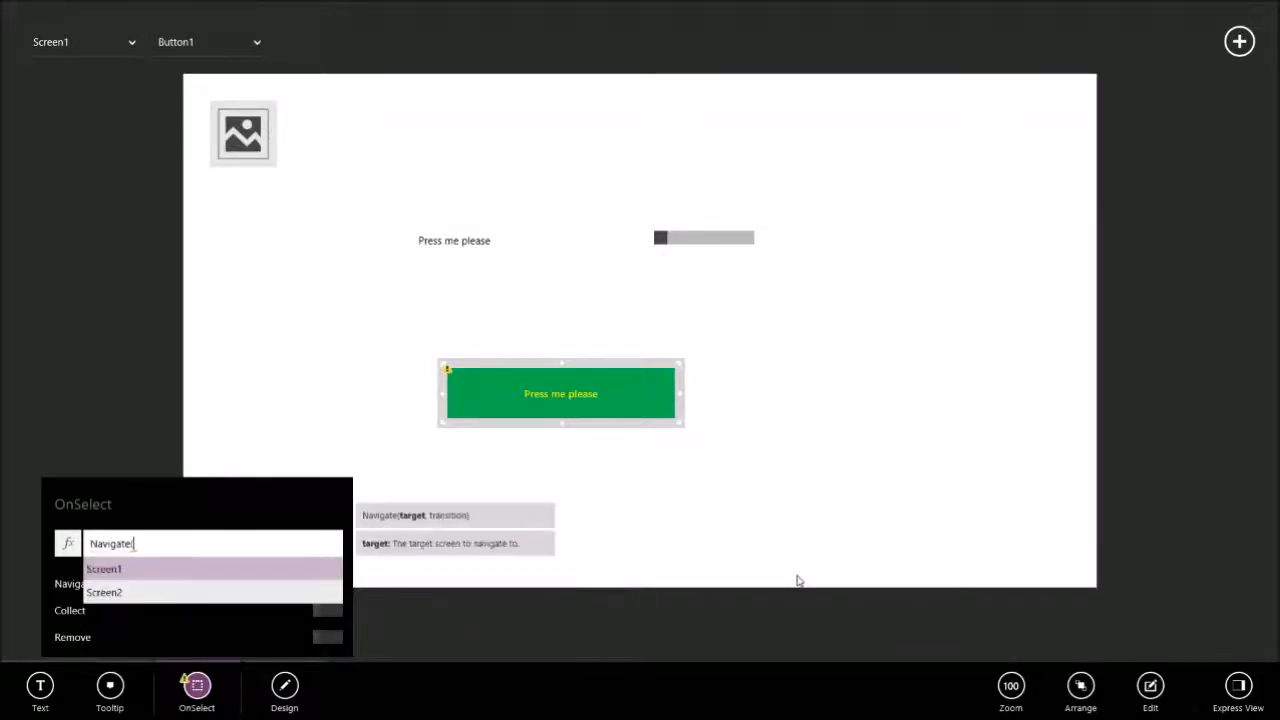
key("Down")
key("Tab")
type(")")
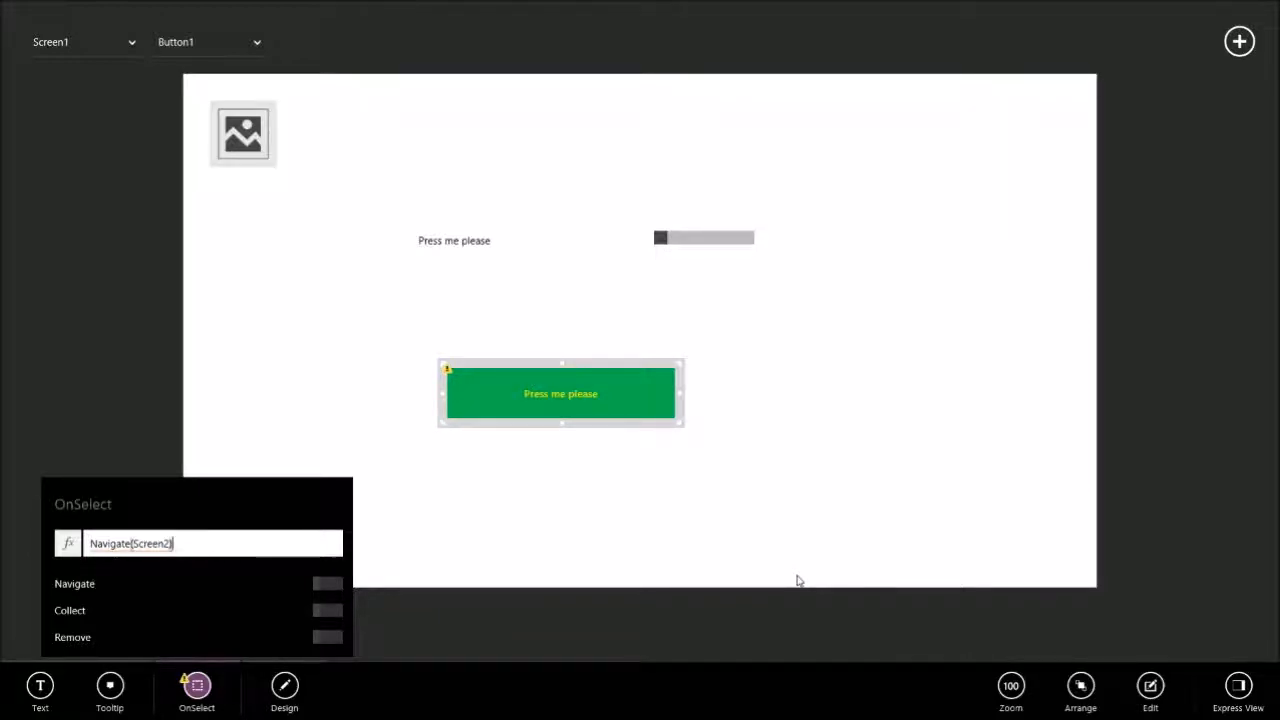
key("Return")
left_click(780, 493)
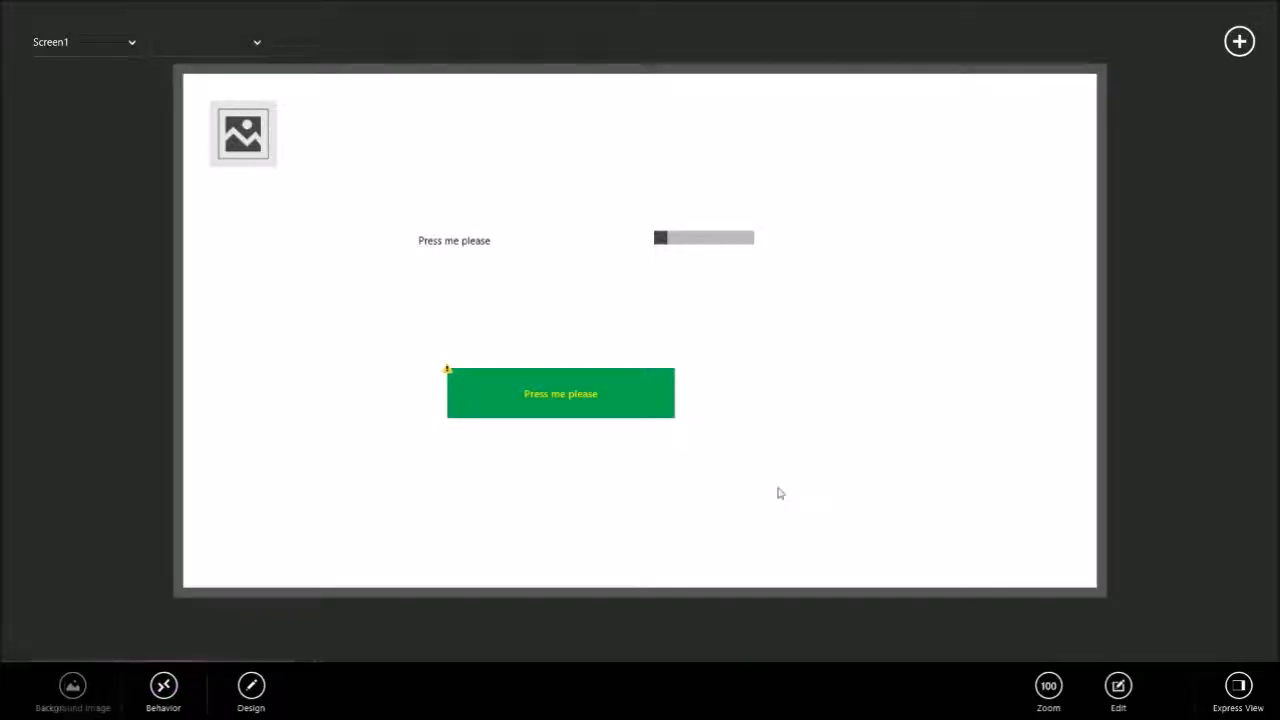
Add a fade transition to the button's OnSelect formula so it reads Navigate(Screen2,ScreenTransition!Fade).
left_click(641, 411)
left_click(418, 363)
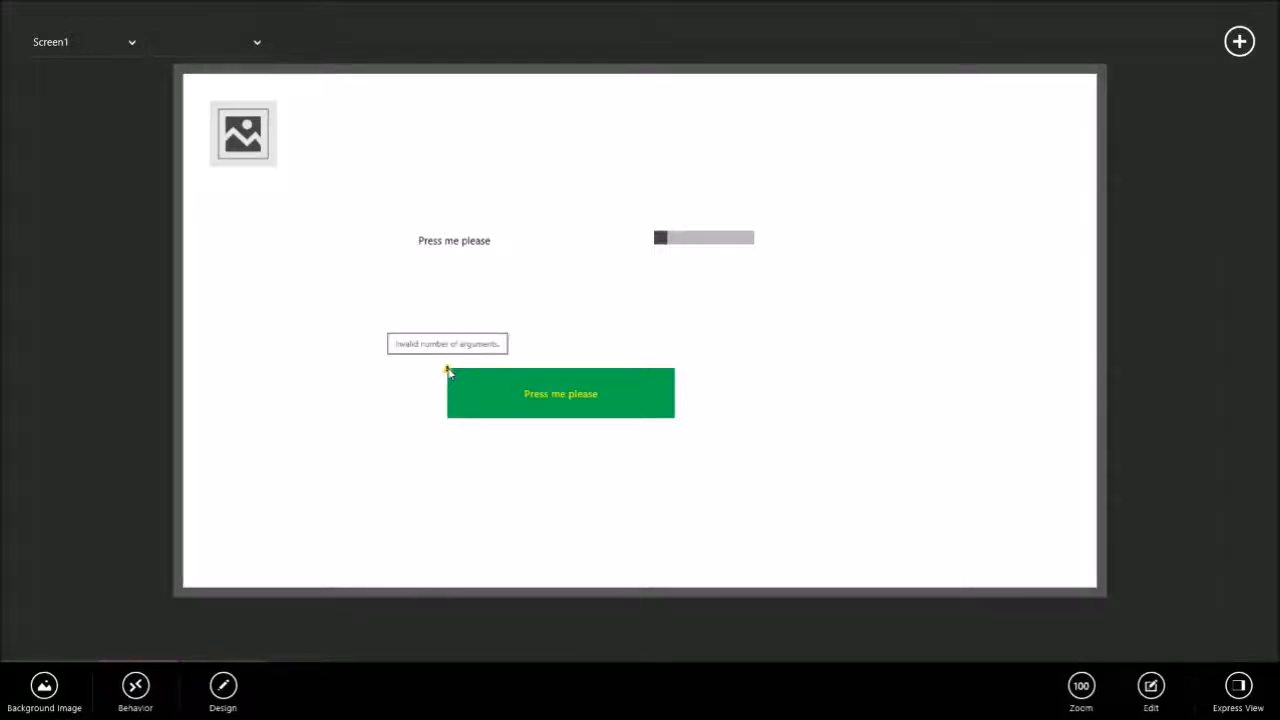
left_click(450, 375)
left_click(197, 685)
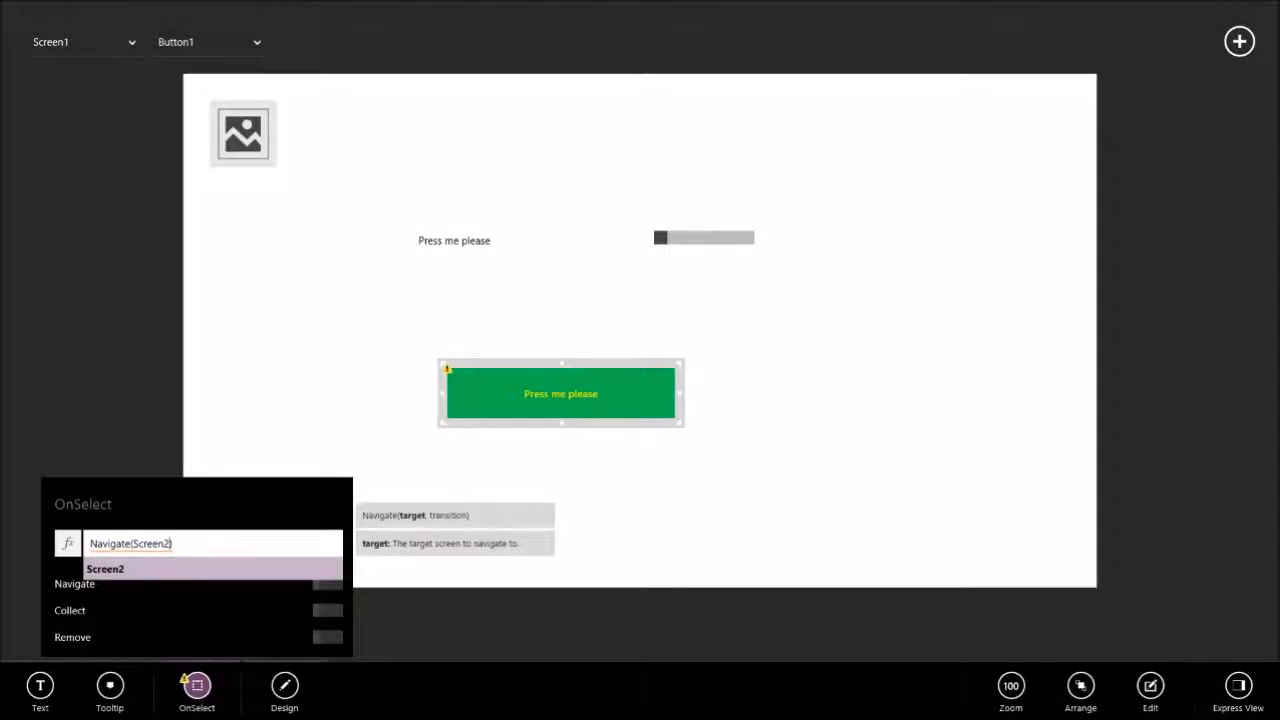
type(",")
key("Down")
key("Return")
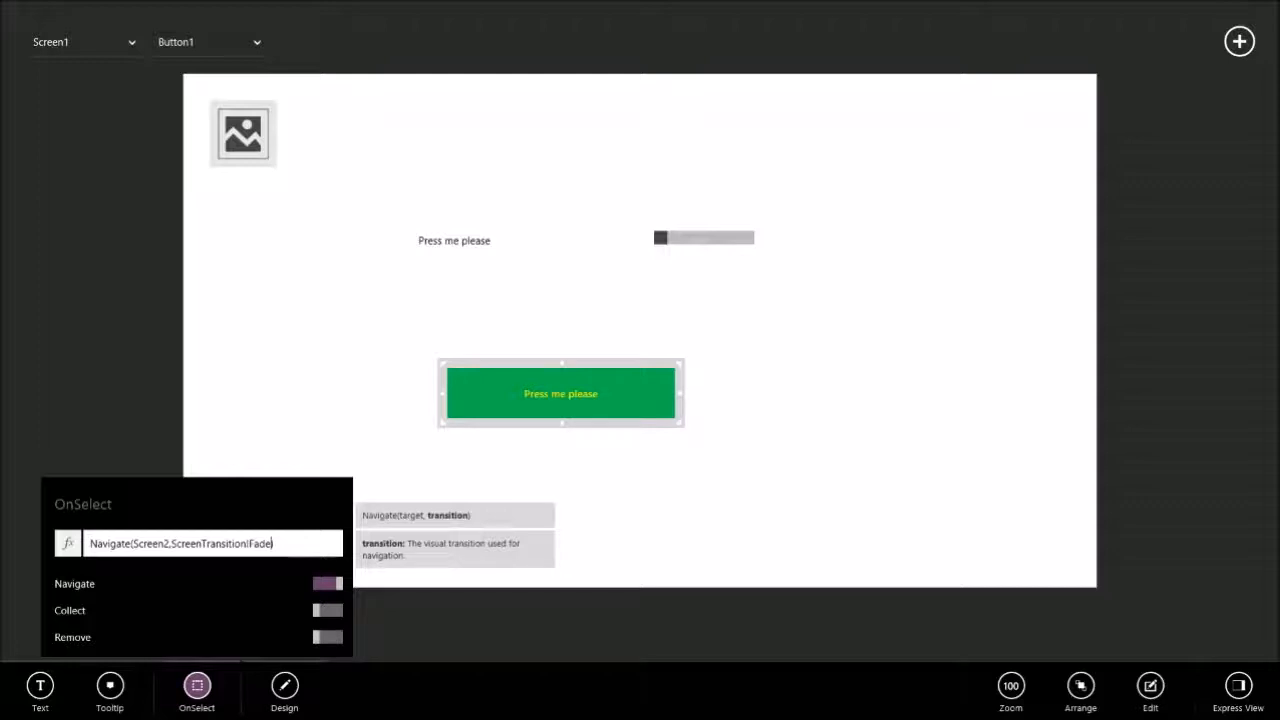
left_click(646, 251)
left_click(583, 394)
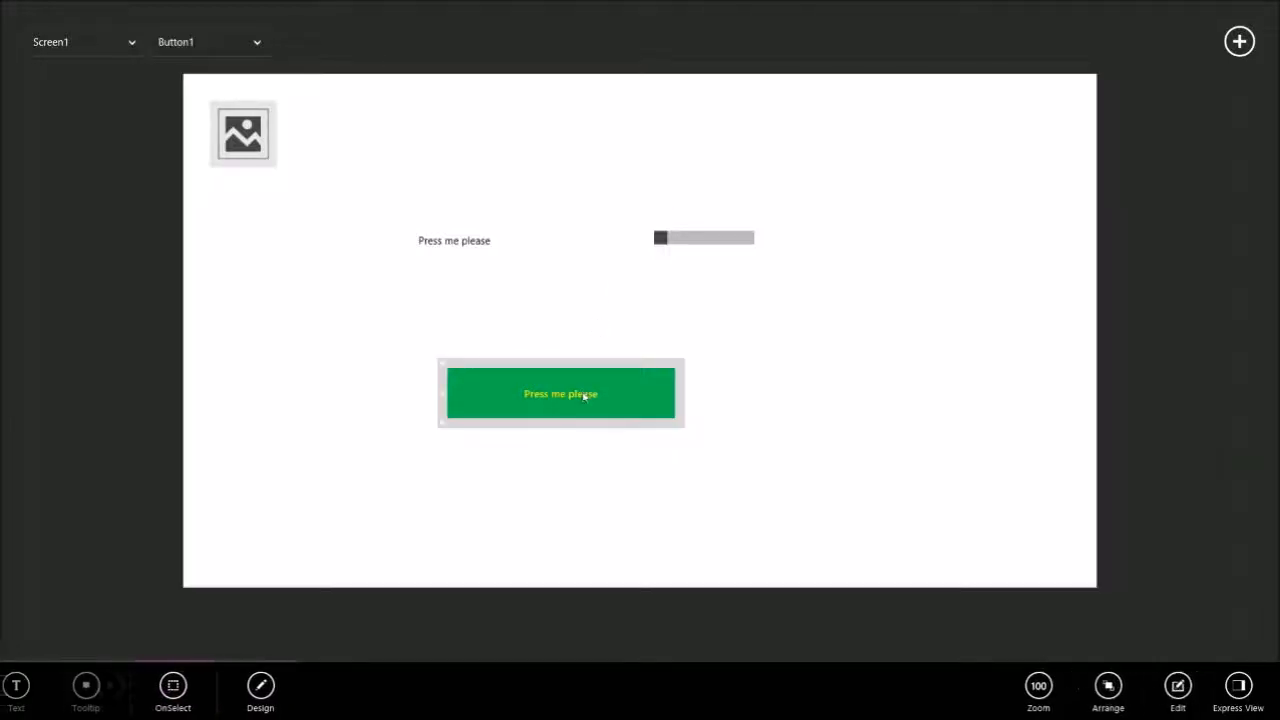
left_click(681, 345)
left_click(595, 400)
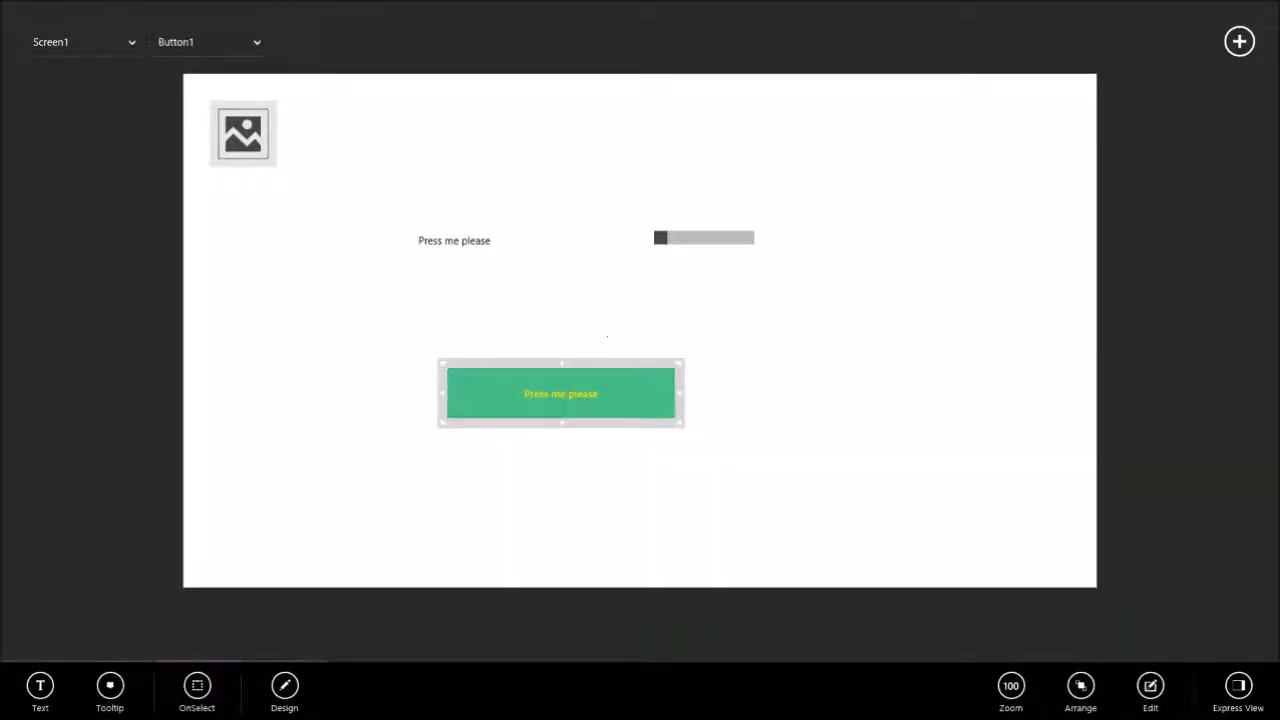
left_click(598, 327)
left_click(597, 390)
left_click(593, 329)
left_click(578, 378)
left_click(583, 335)
left_click(581, 375)
Preview the app and activate the green button to test its navigation to Screen2.
right_click(622, 273)
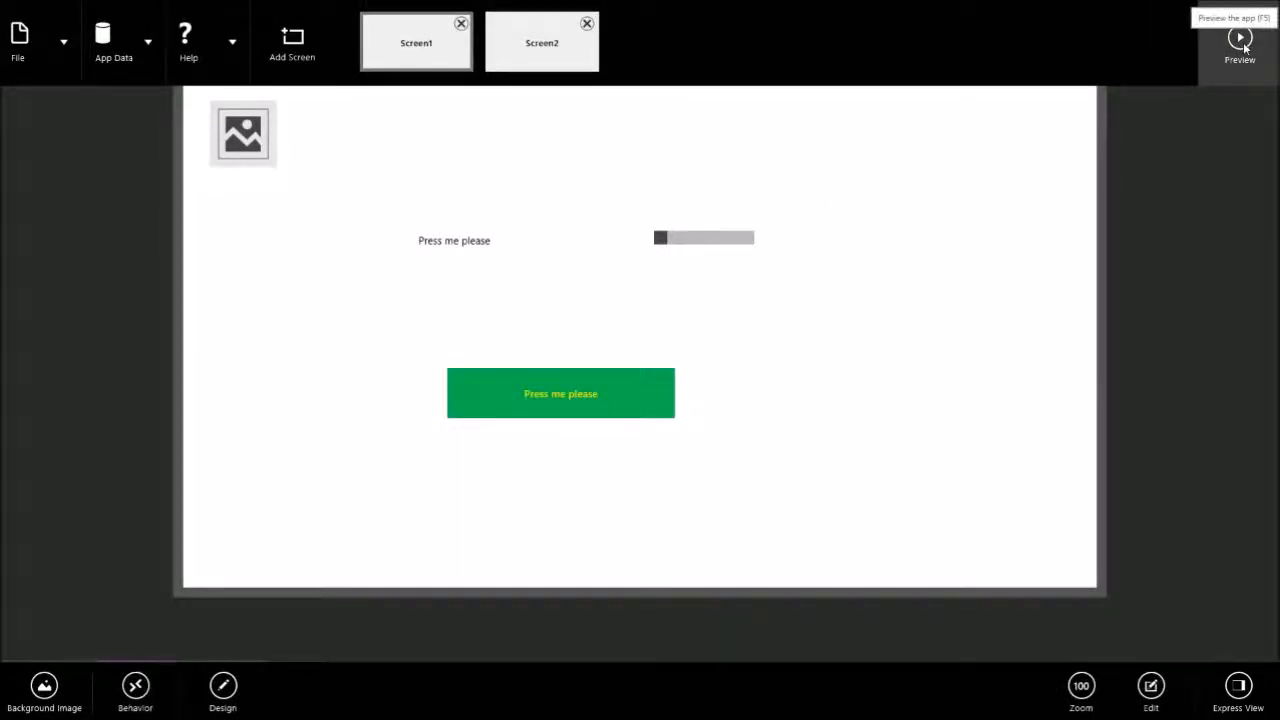
left_click(1244, 47)
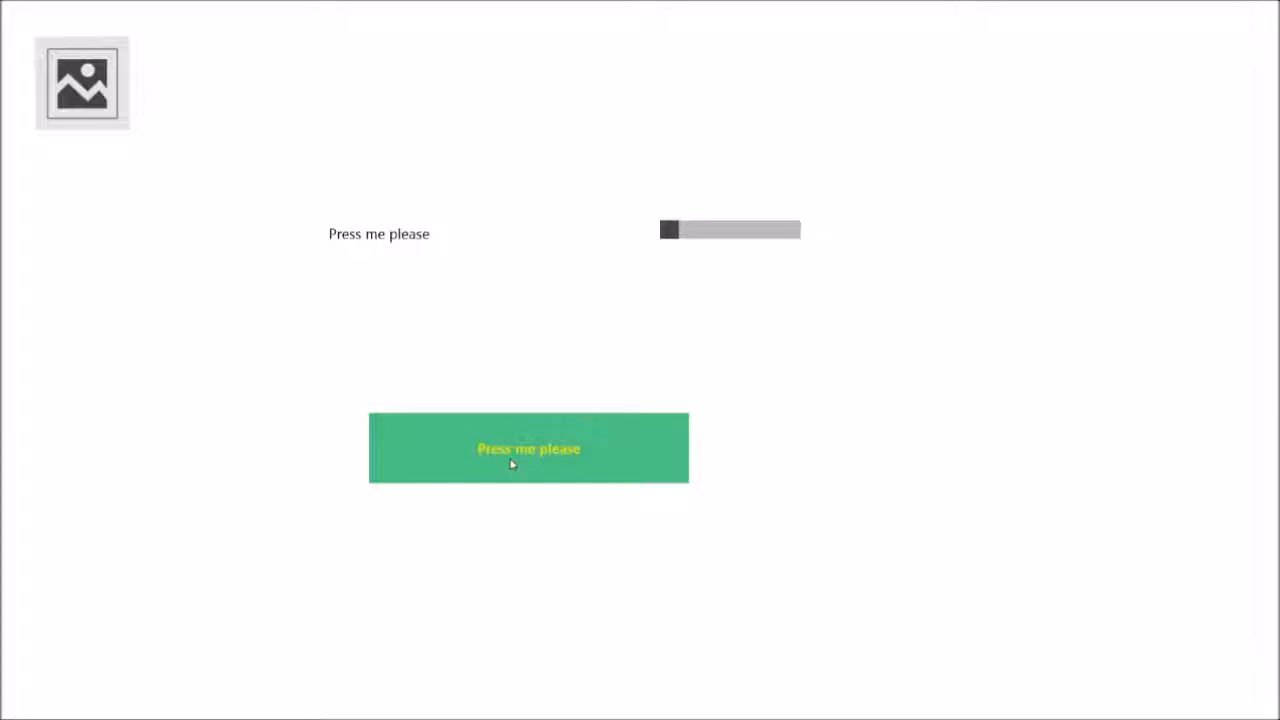
left_click(511, 464)
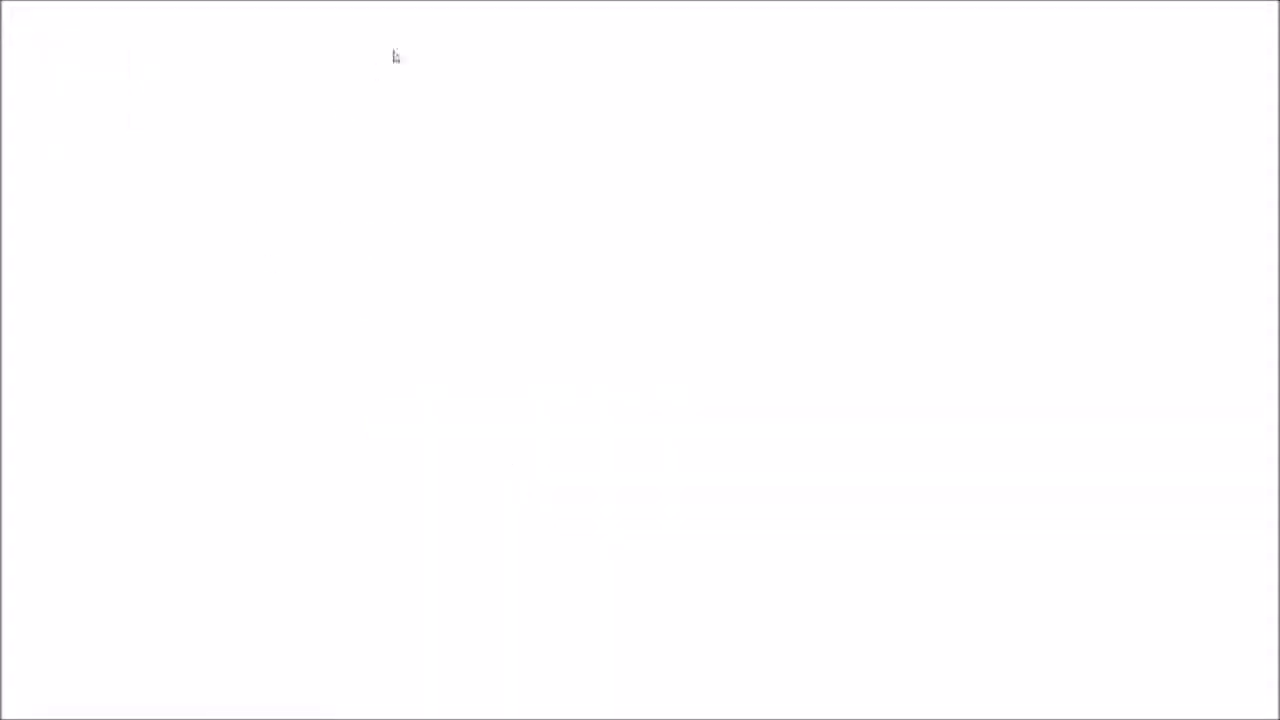
right_click(999, 130)
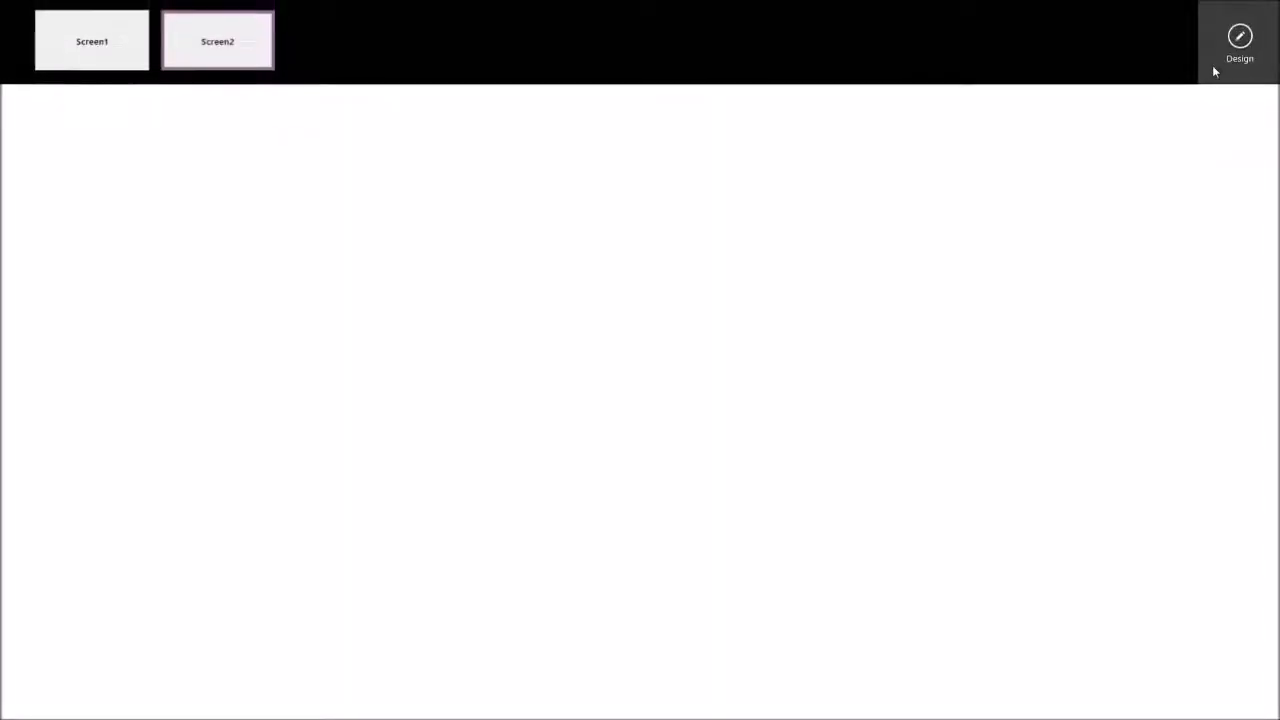
Return to Screen1 in the preview, test the green button once more, and go back to design mode from Screen1.
left_click(95, 47)
left_click(561, 452)
right_click(609, 186)
left_click(134, 46)
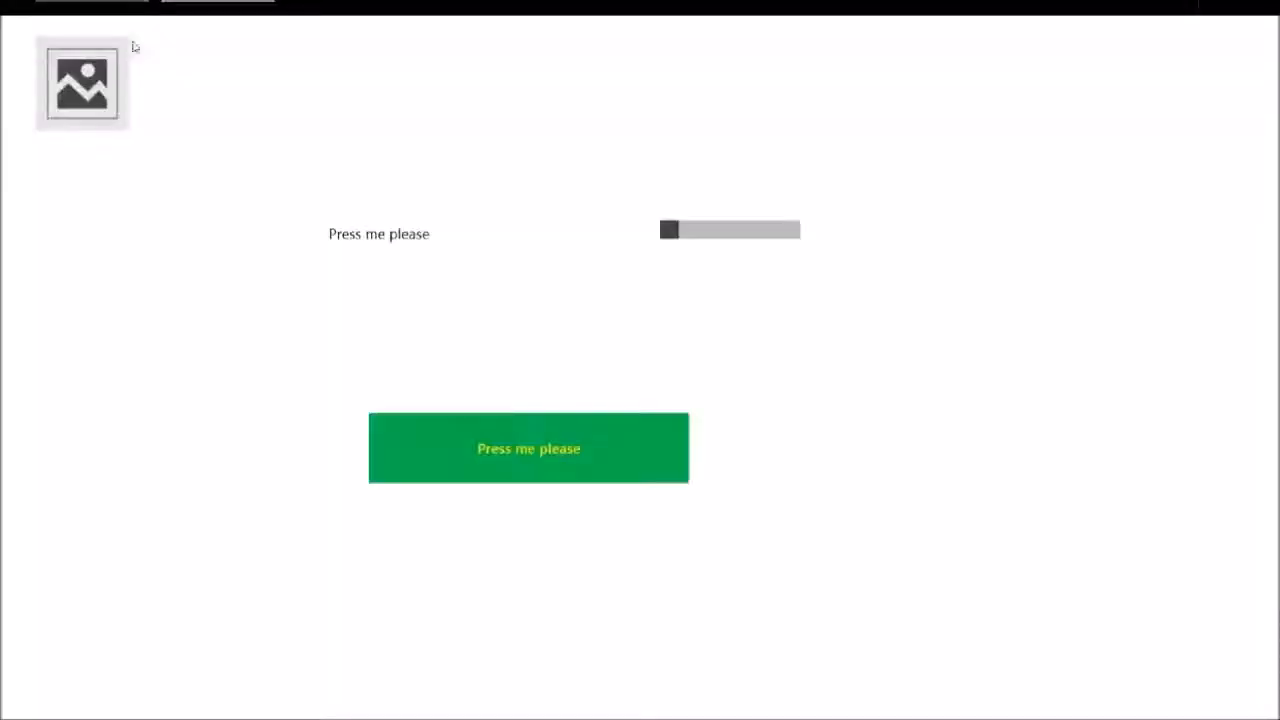
right_click(547, 229)
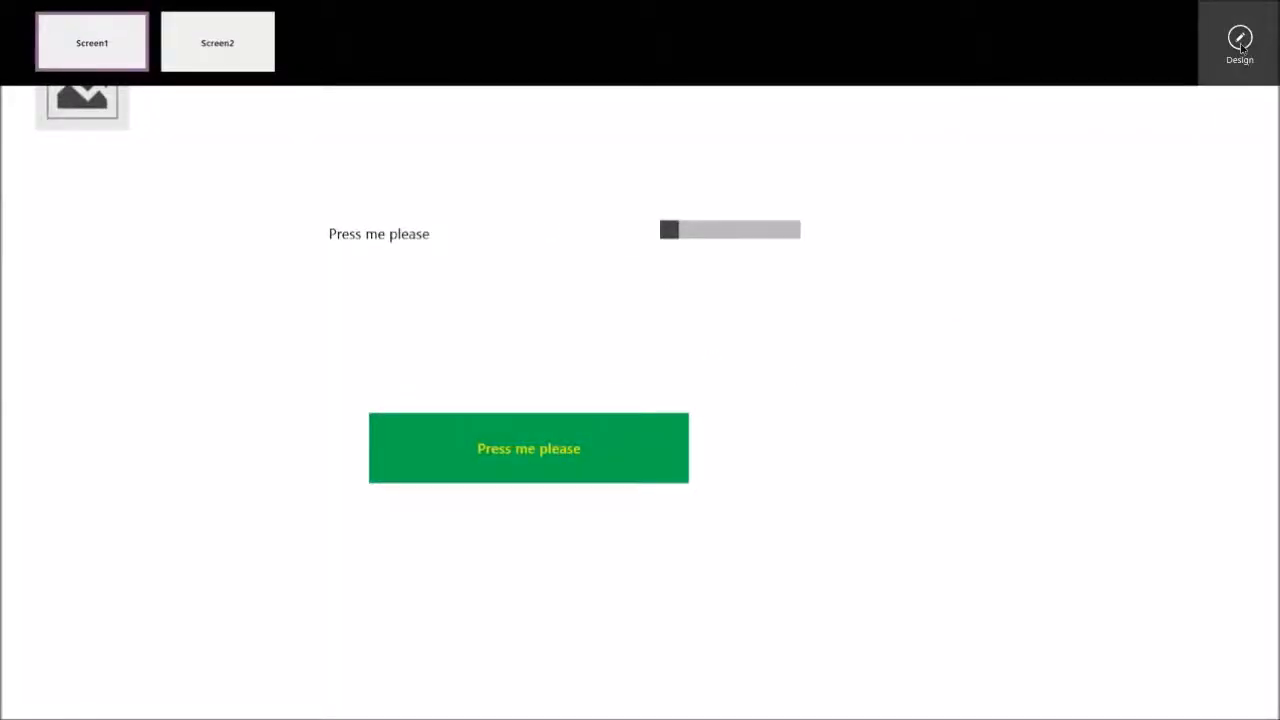
left_click(1240, 45)
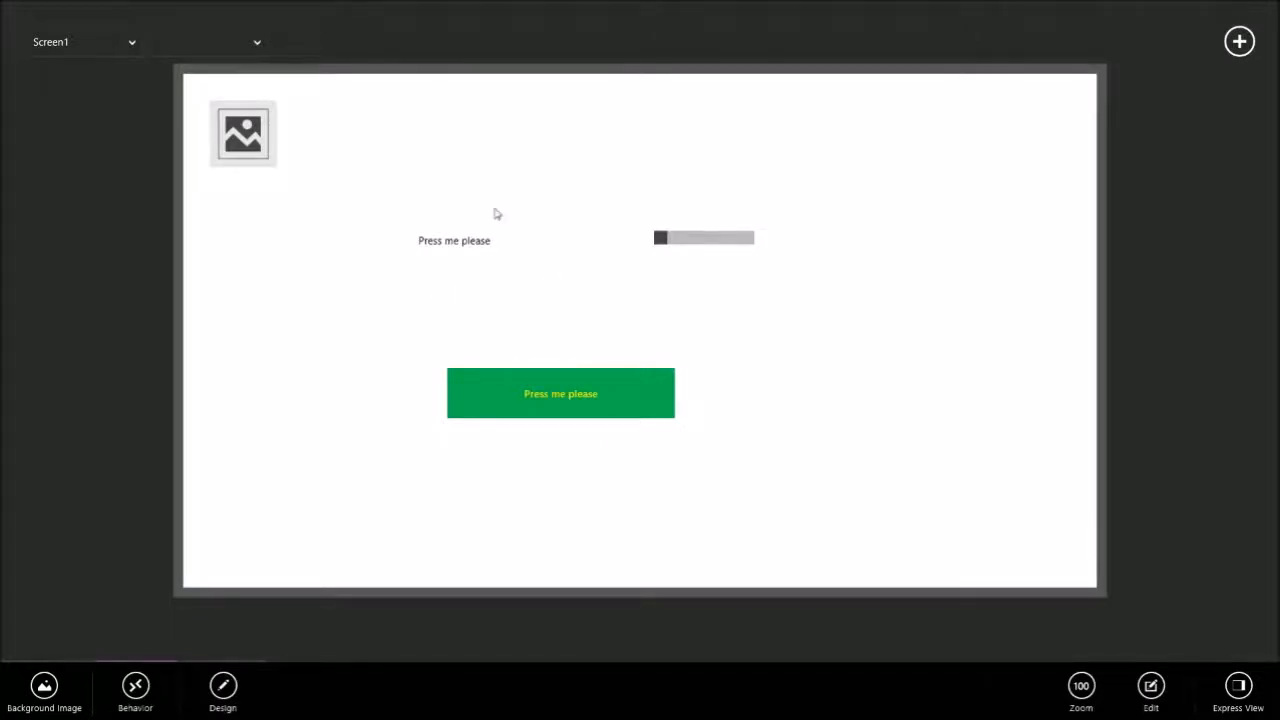
Delete Screen2 from the app.
right_click(560, 197)
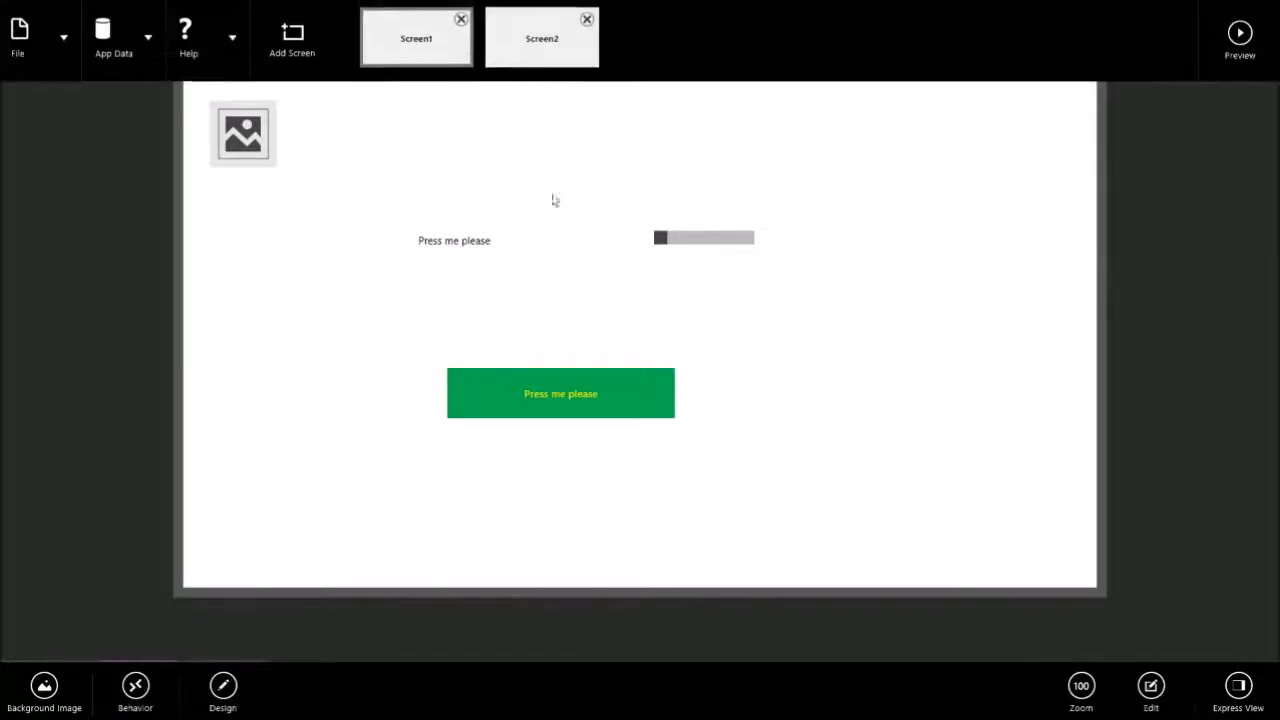
left_click(587, 23)
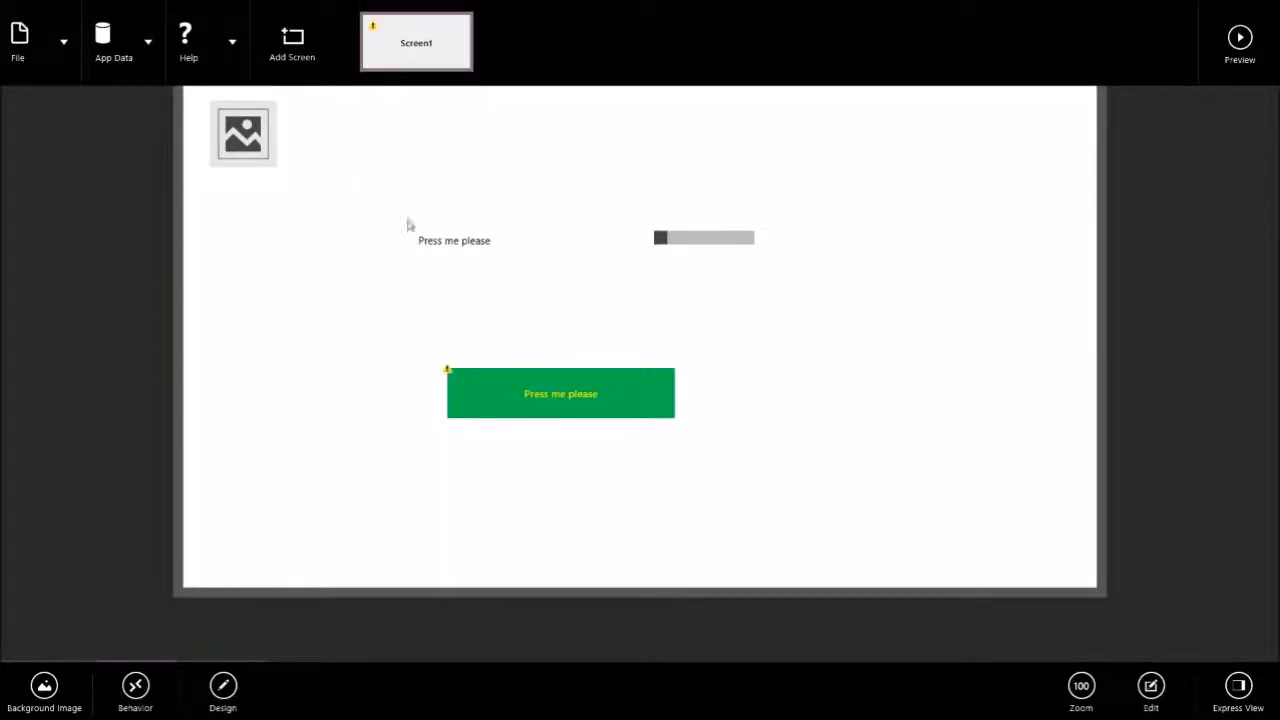
left_click(480, 403)
right_click(371, 240)
Clear the Navigate formula from the green button's OnSelect behavior.
left_click(503, 394)
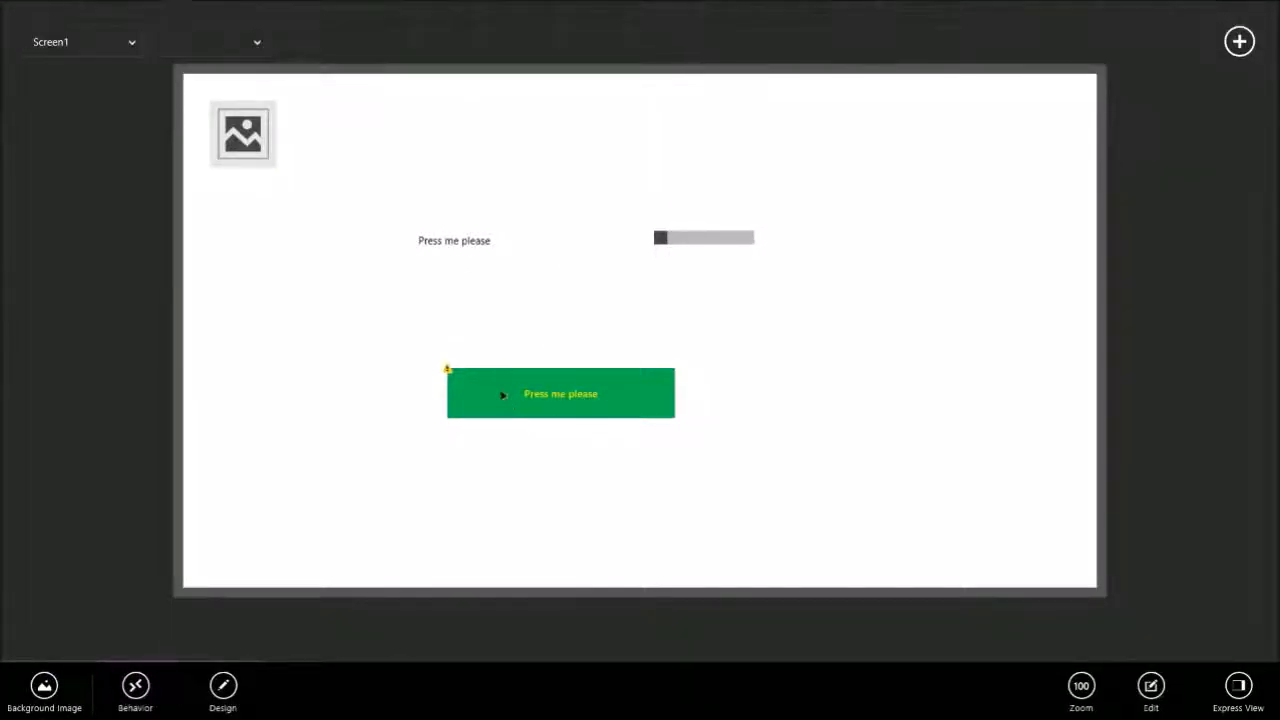
left_click(41, 686)
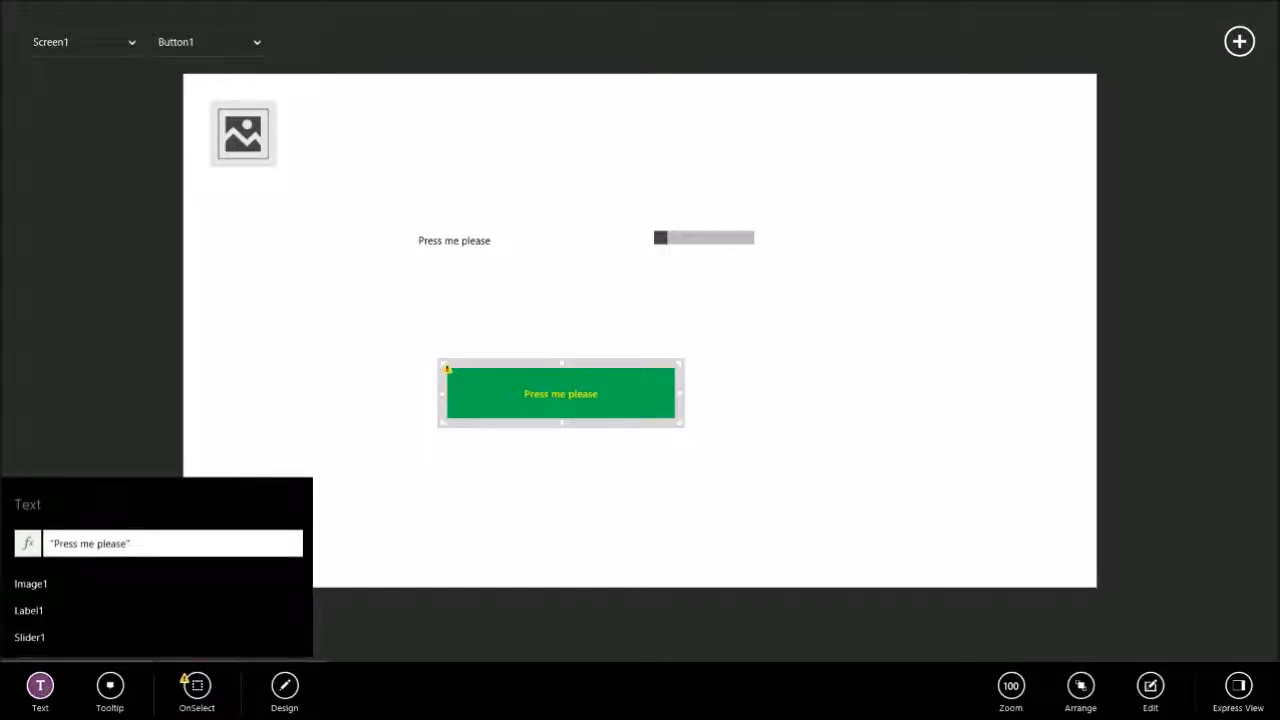
left_click(212, 688)
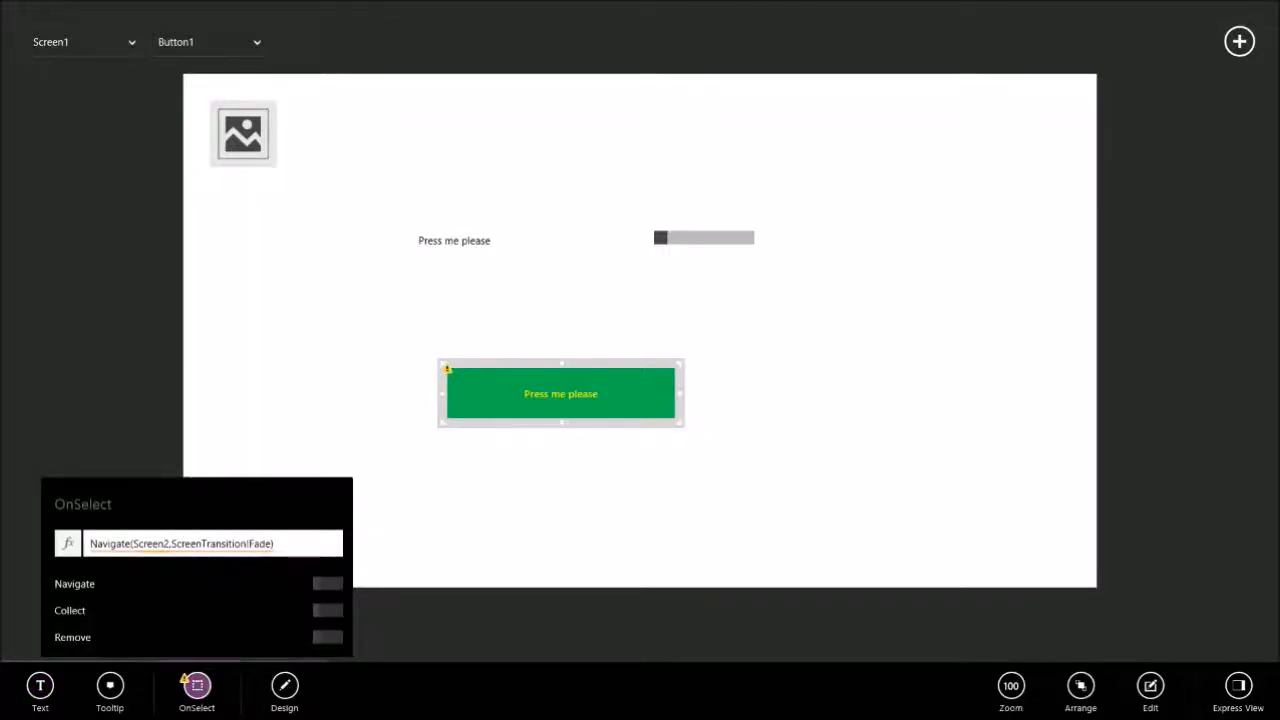
left_click_drag(276, 544, 78, 538)
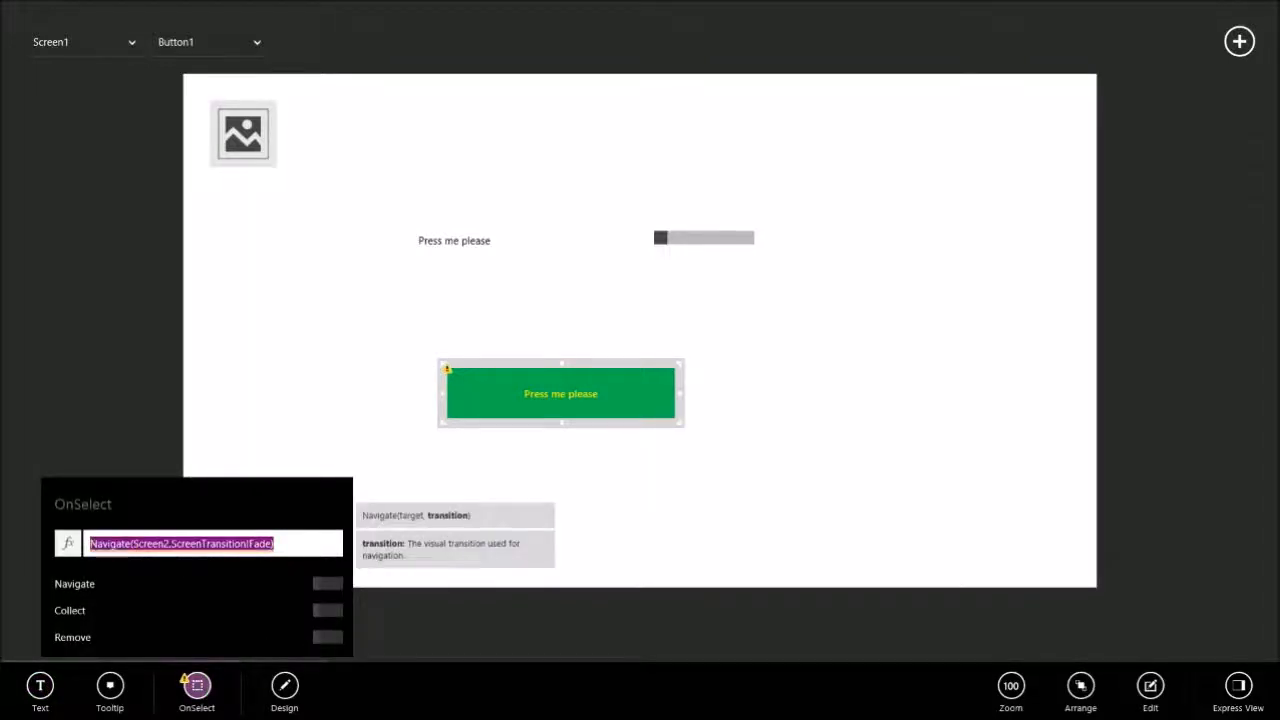
key("BackSpace")
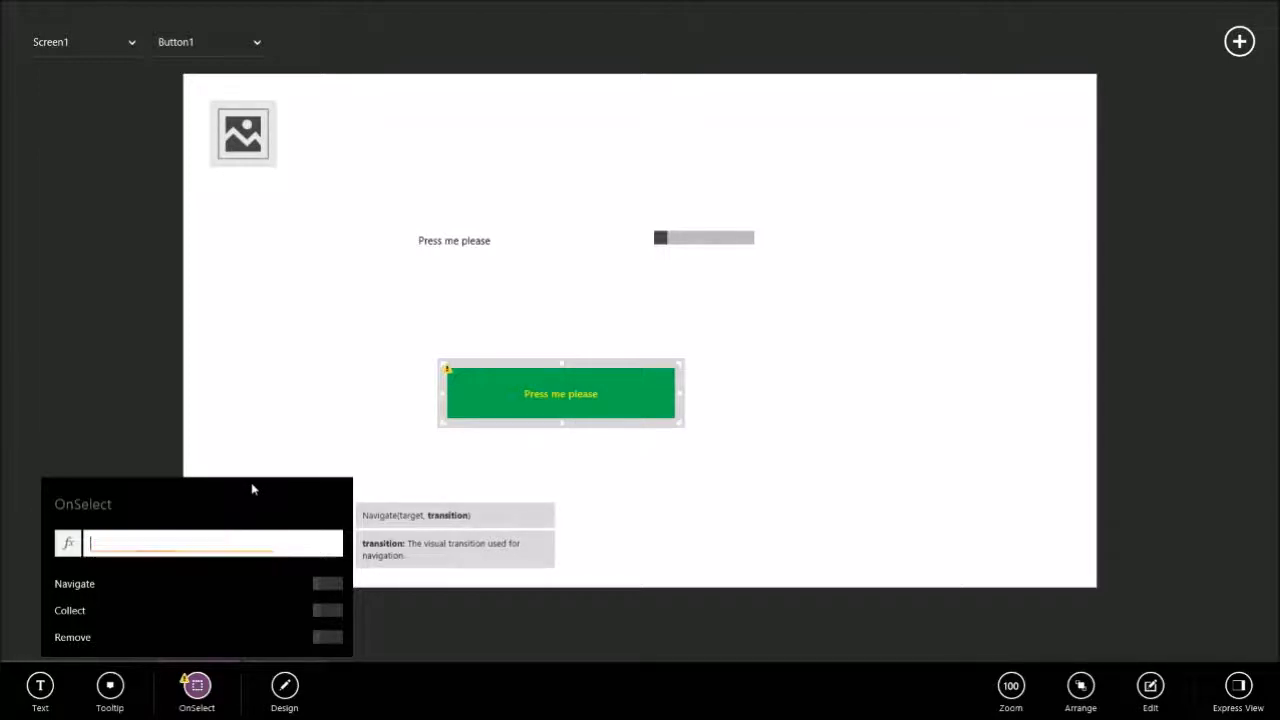
key("Escape")
Open the app's Data Sources page to examine which kinds of source can be added.
right_click(361, 330)
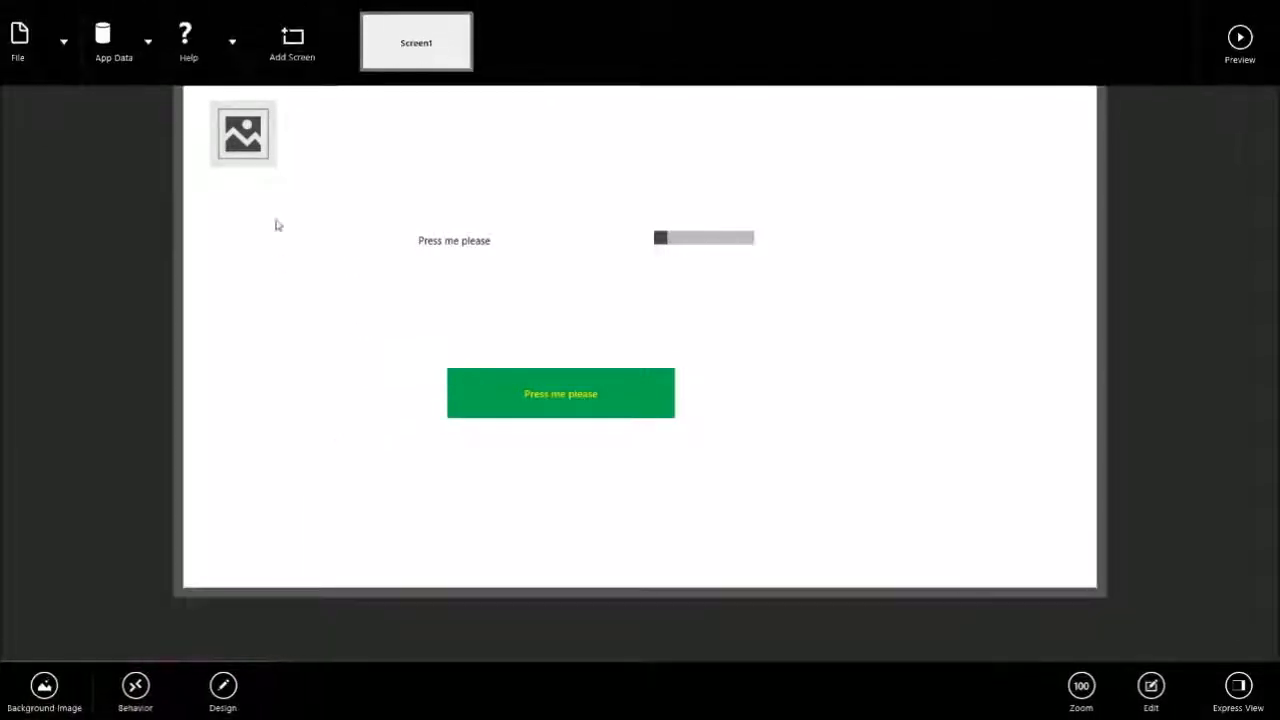
left_click(233, 45)
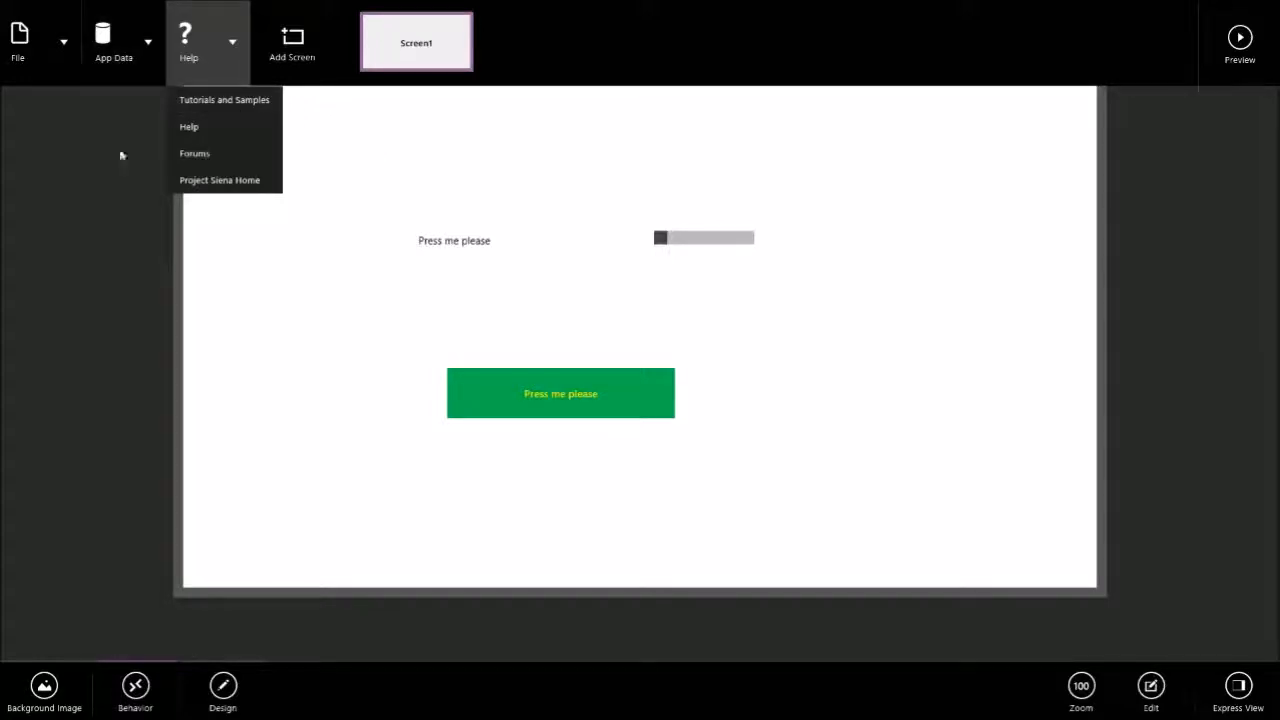
left_click(111, 84)
left_click(115, 69)
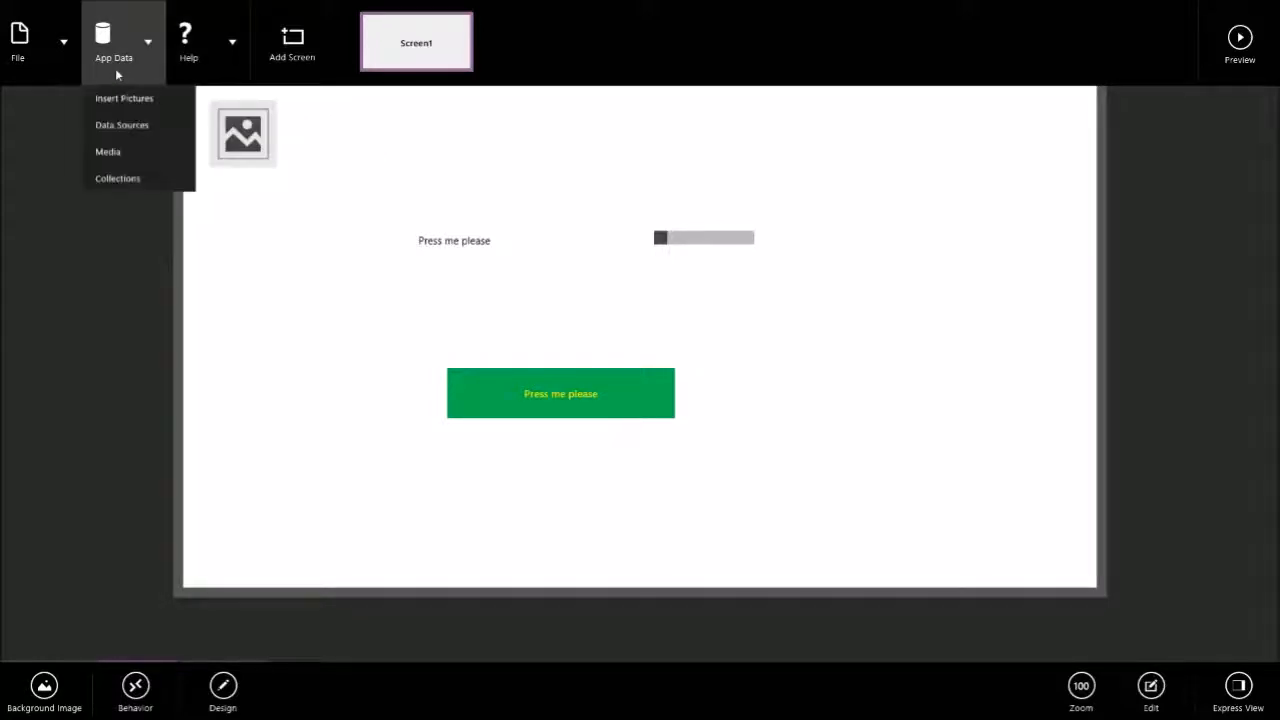
left_click(163, 138)
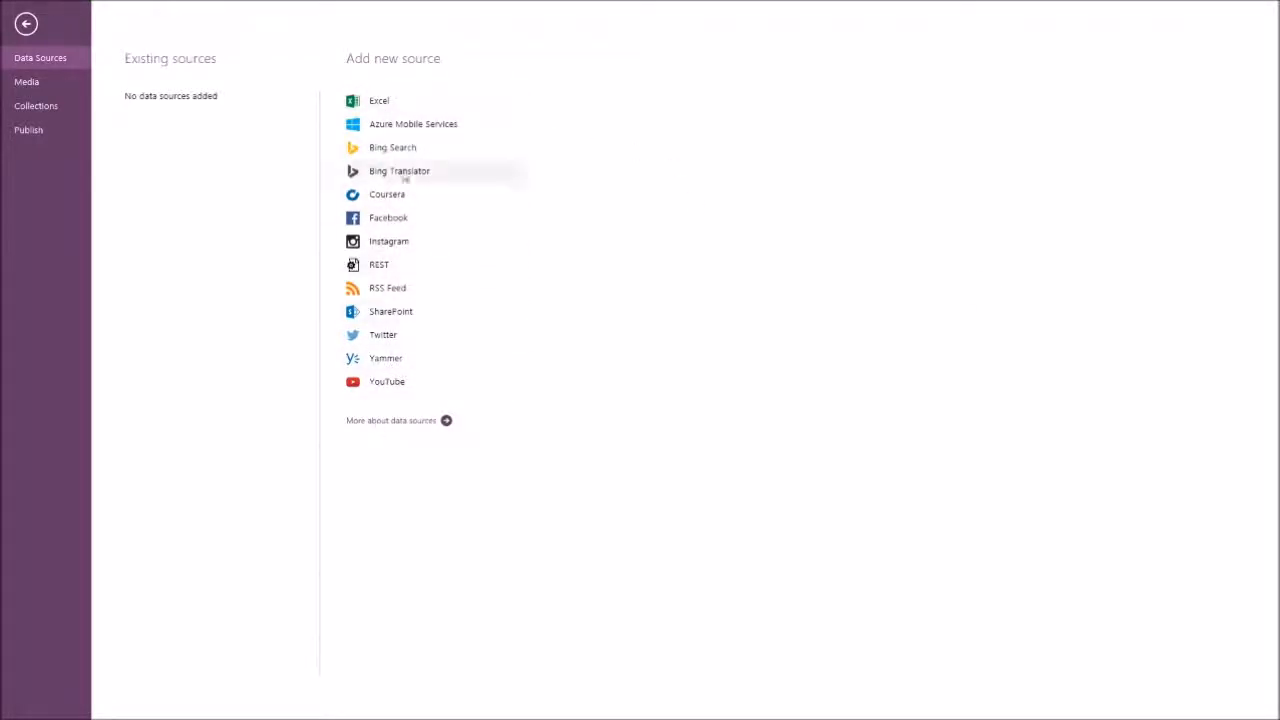
Check the Excel, SharePoint and REST source options, cancelling the Excel file selection.
left_click(404, 110)
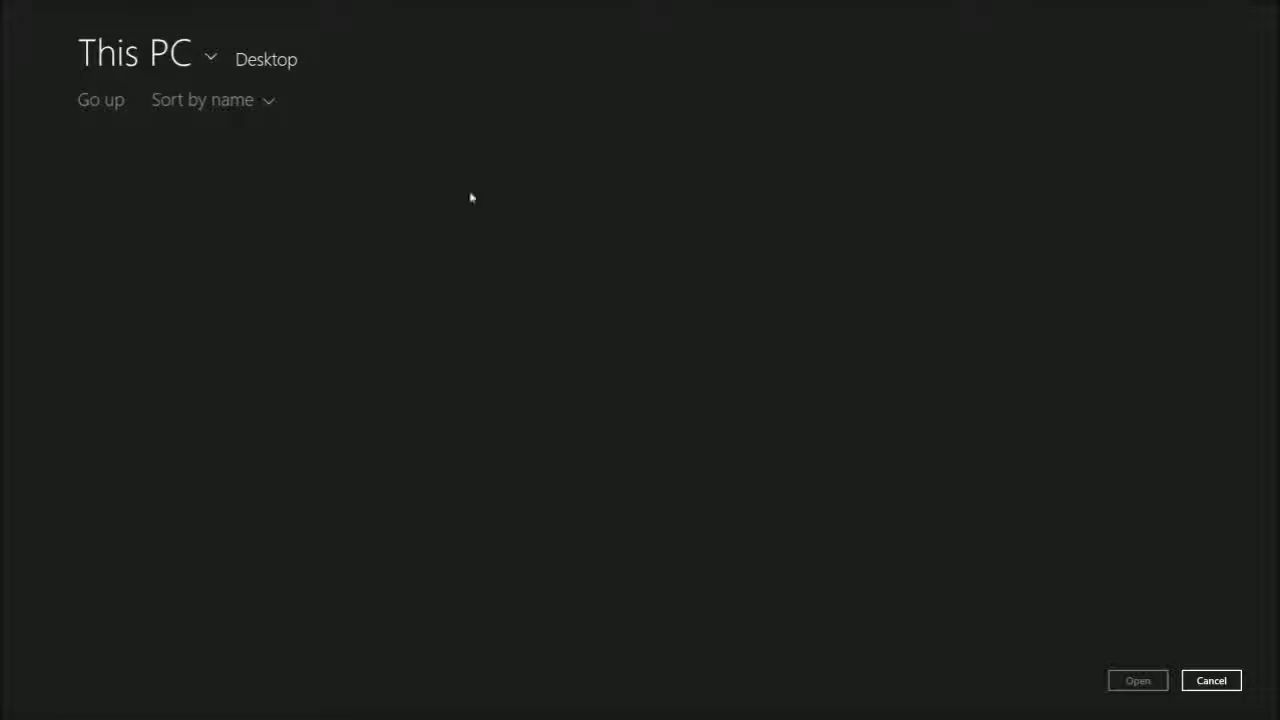
left_click(1194, 684)
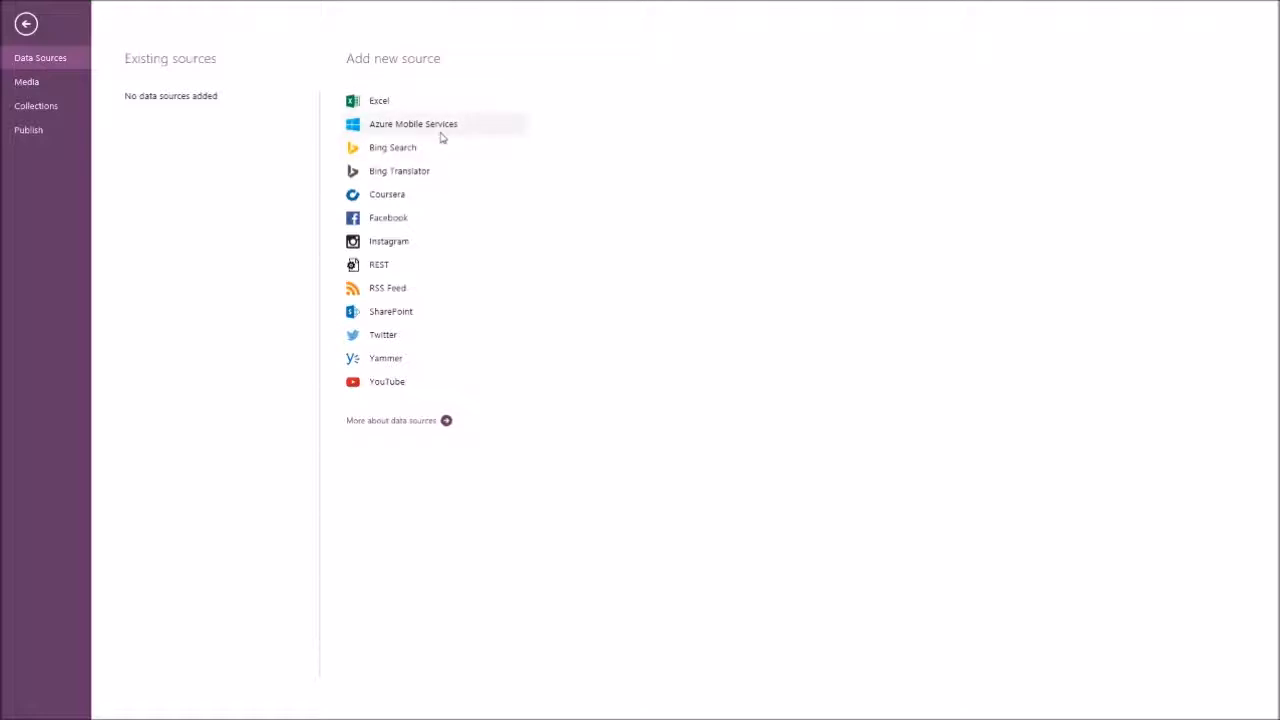
left_click(432, 299)
left_click(408, 262)
left_click(415, 290)
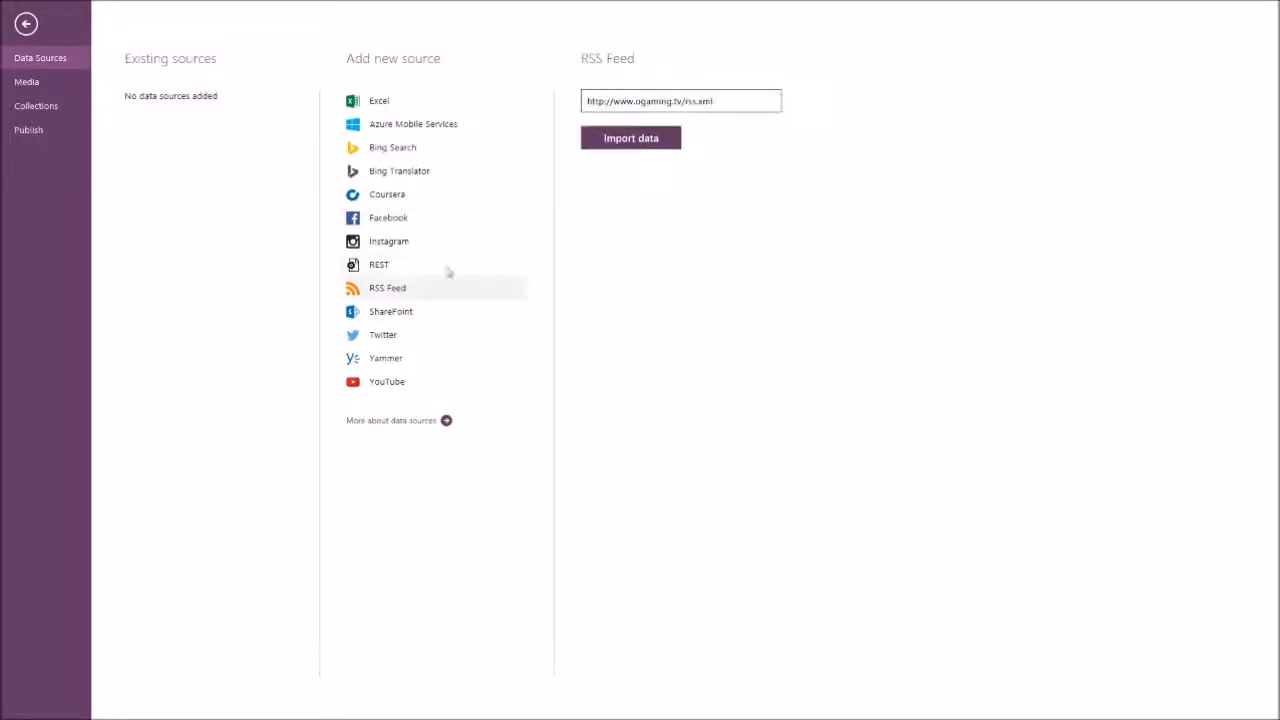
left_click_drag(714, 102, 371, 118)
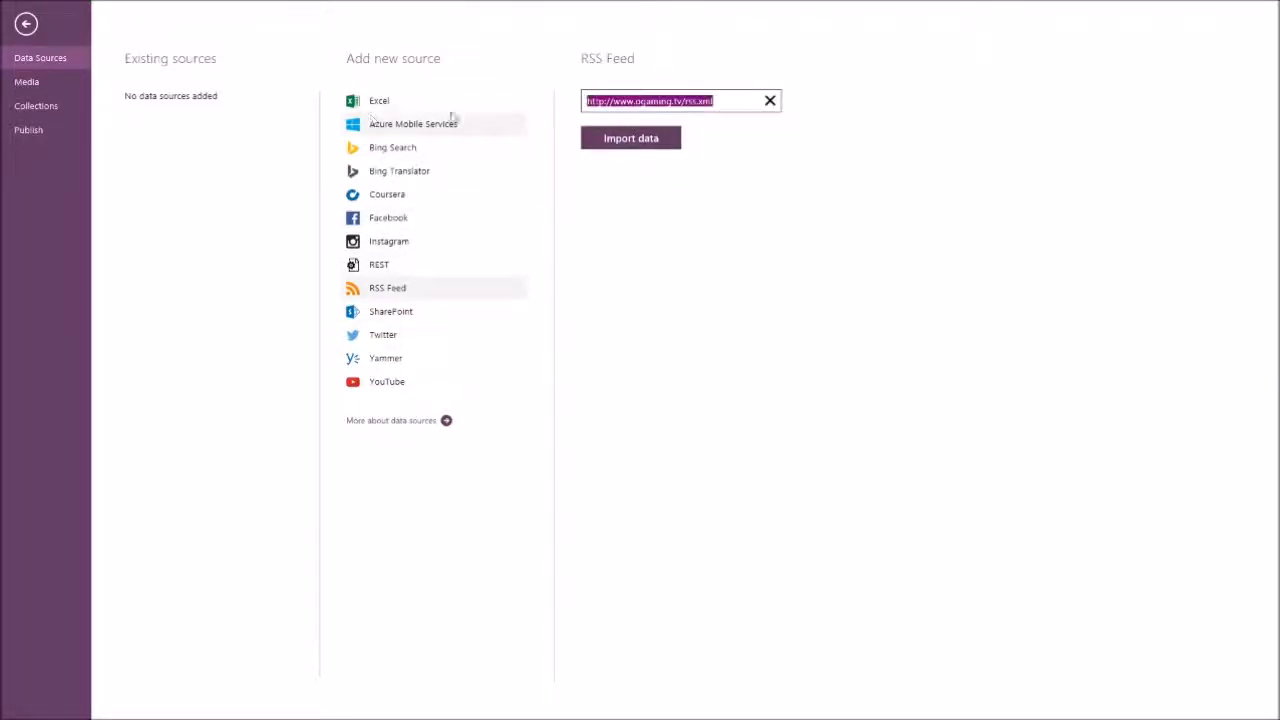
left_click(884, 172)
left_click_drag(766, 101, 188, 124)
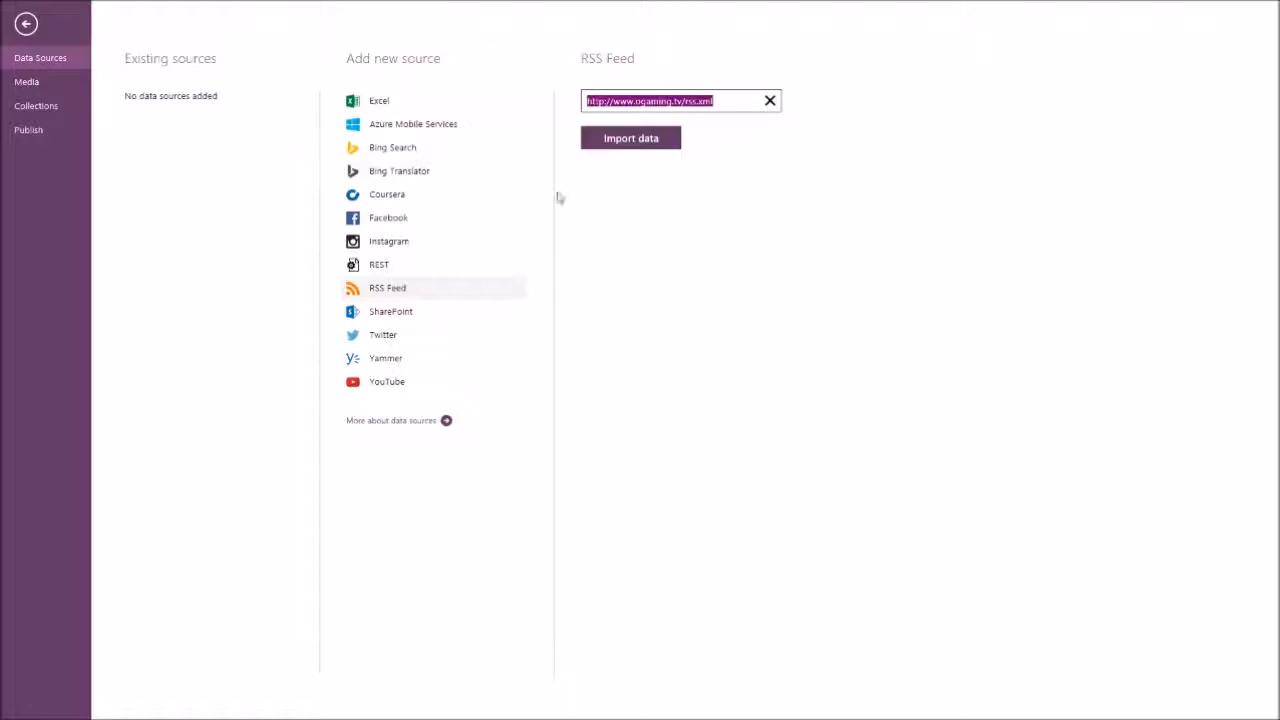
left_click(635, 140)
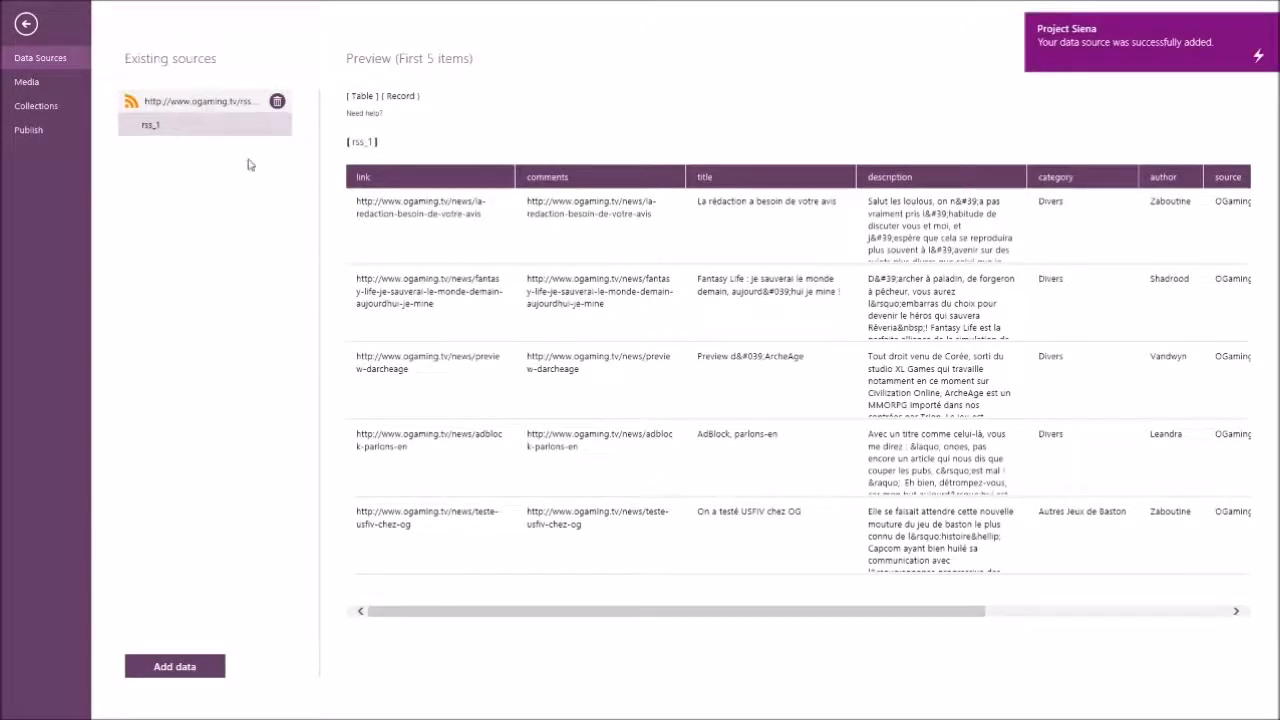
Examine the imported feed's preview table, including its link, title, description and remaining columns.
left_click_drag(400, 213, 665, 348)
left_click(665, 348)
scroll(472, 278, "right", 5)
scroll(483, 337, "left", 5)
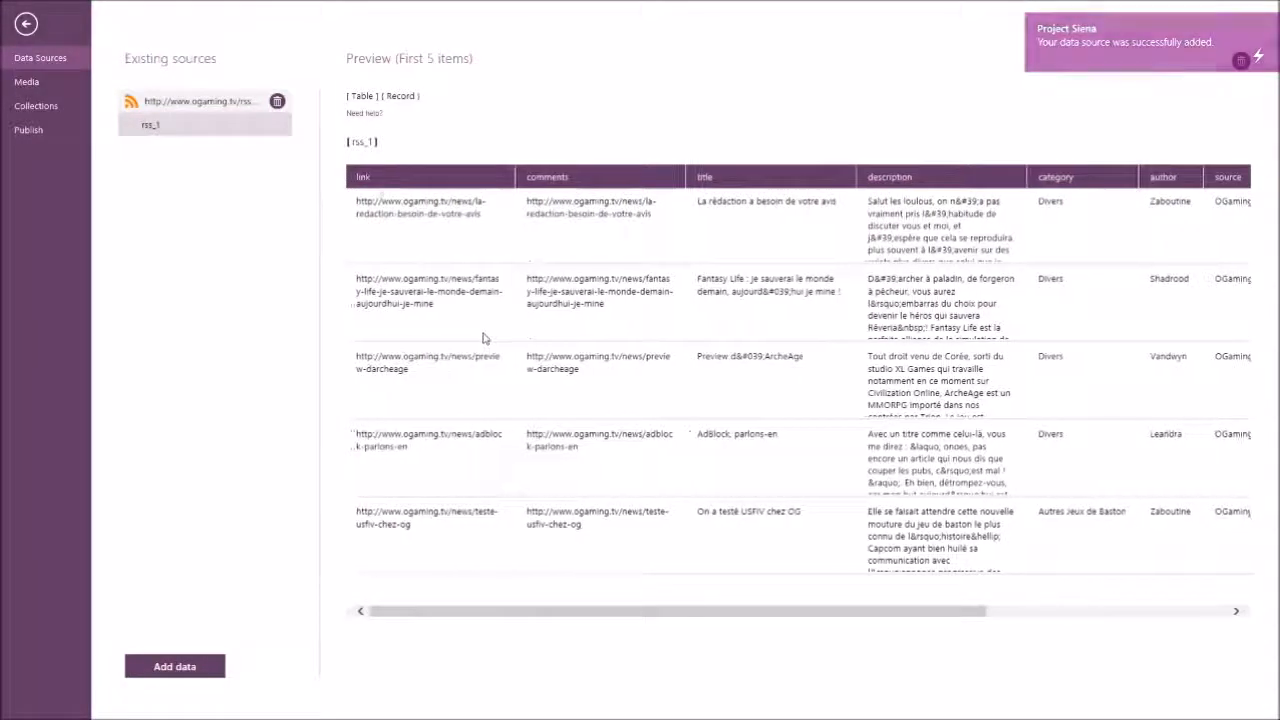
left_click_drag(772, 291, 851, 418)
scroll(851, 418, "right", 1)
scroll(594, 324, "left", 5)
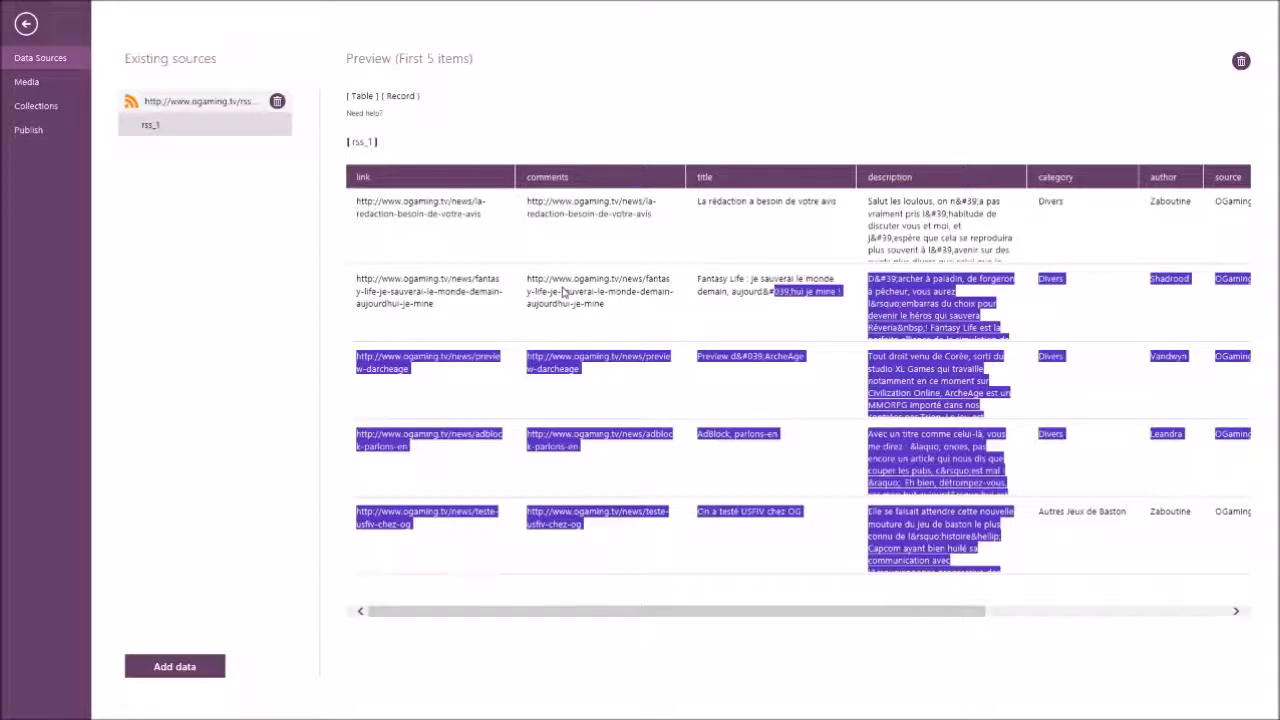
left_click_drag(562, 291, 627, 403)
left_click(629, 403)
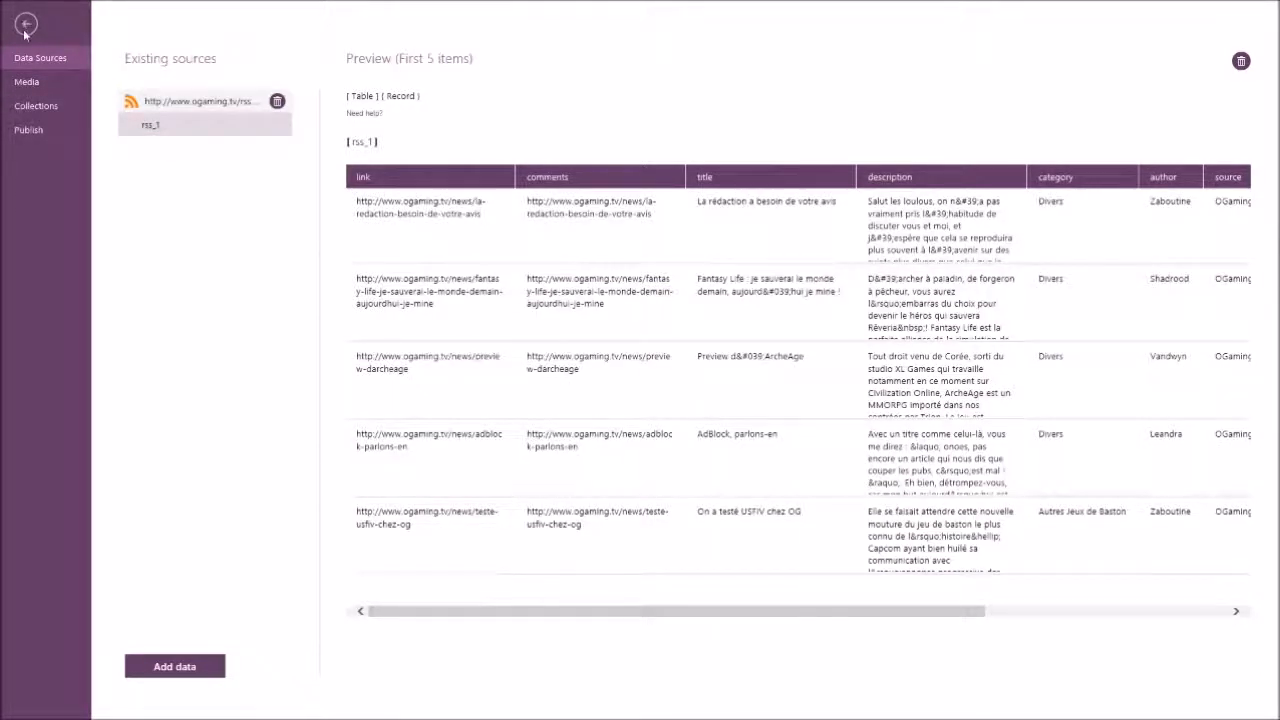
Review the Media, Collections and Publish pages, examining the tile name, icon file and tile size settings.
left_click(38, 84)
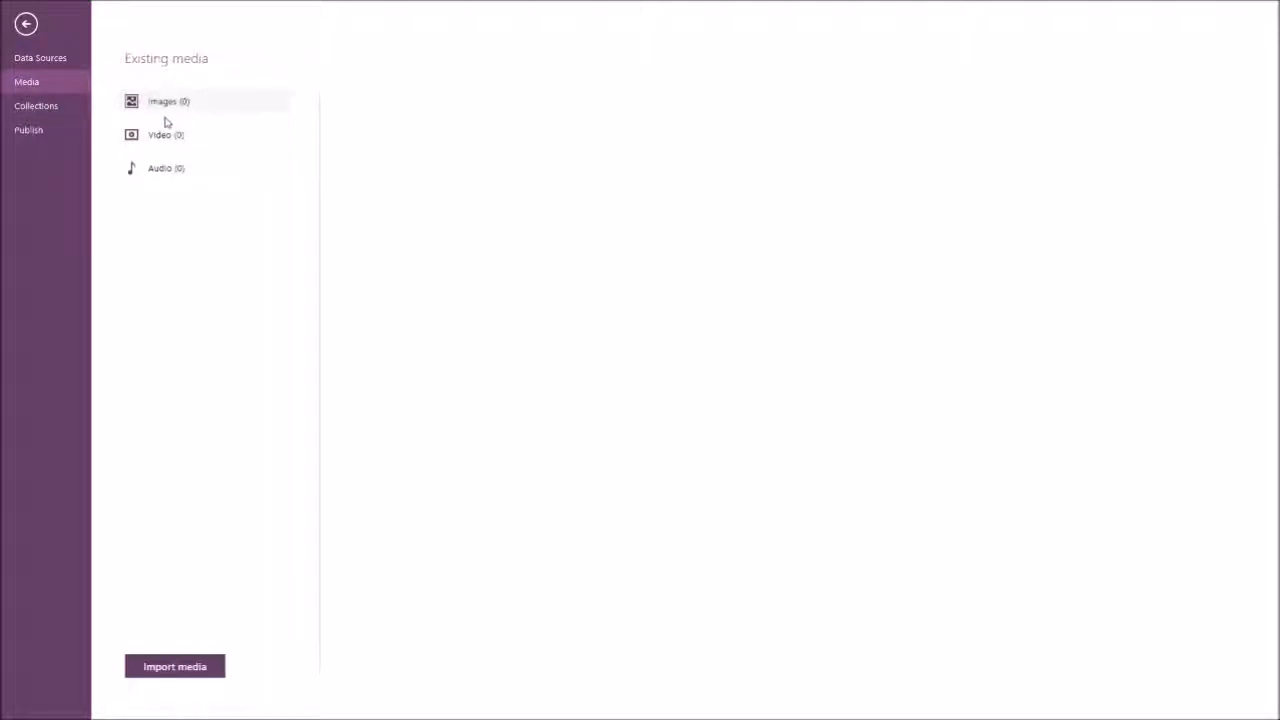
left_click(44, 112)
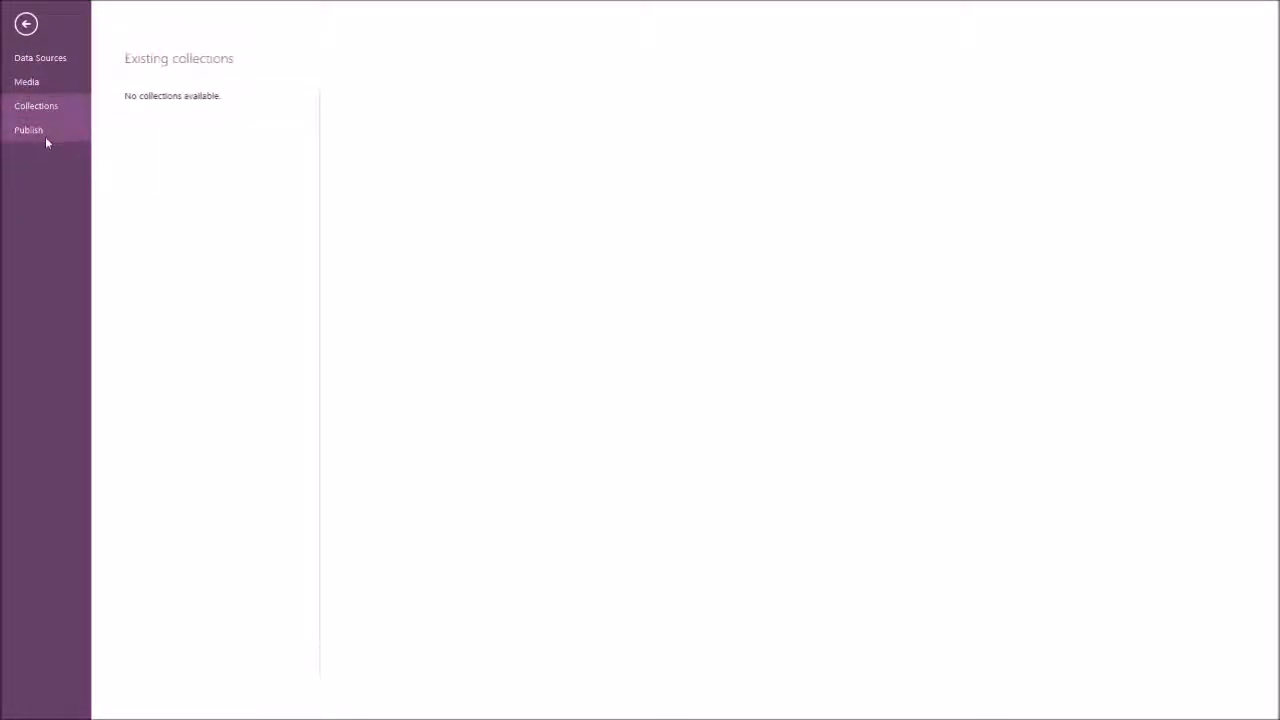
left_click(45, 135)
left_click(928, 400)
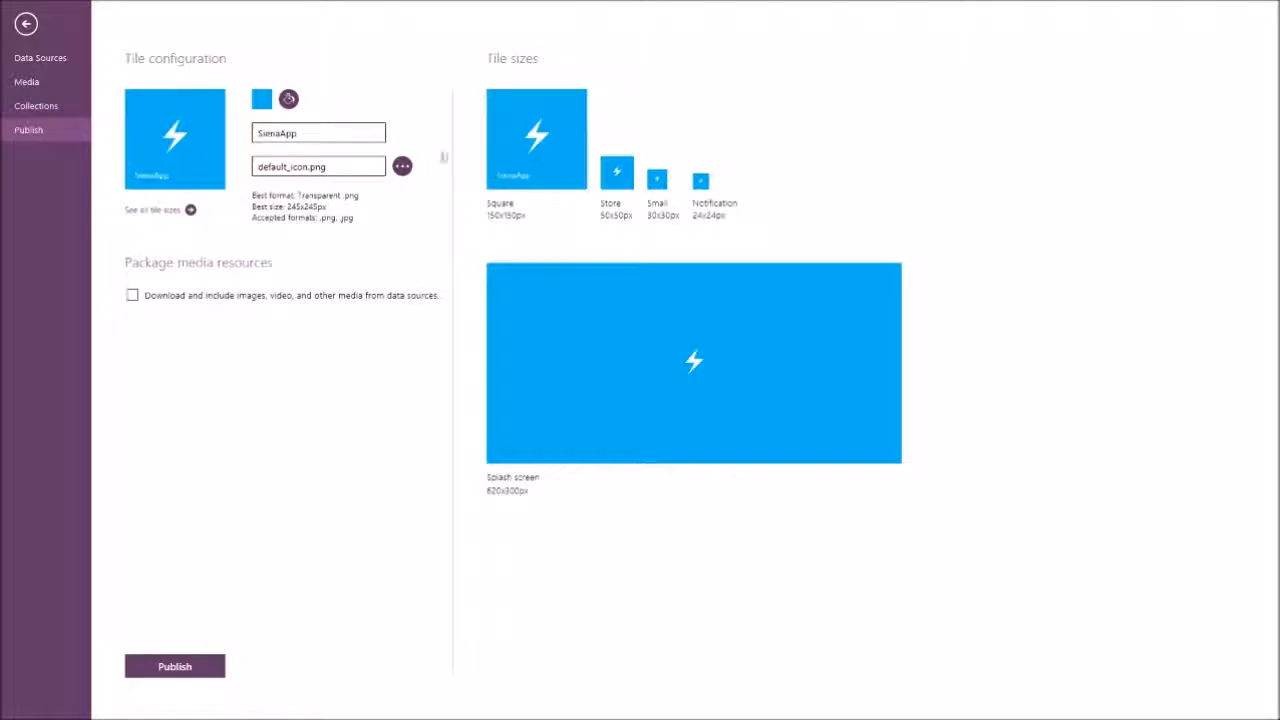
left_click(327, 137)
left_click(344, 170)
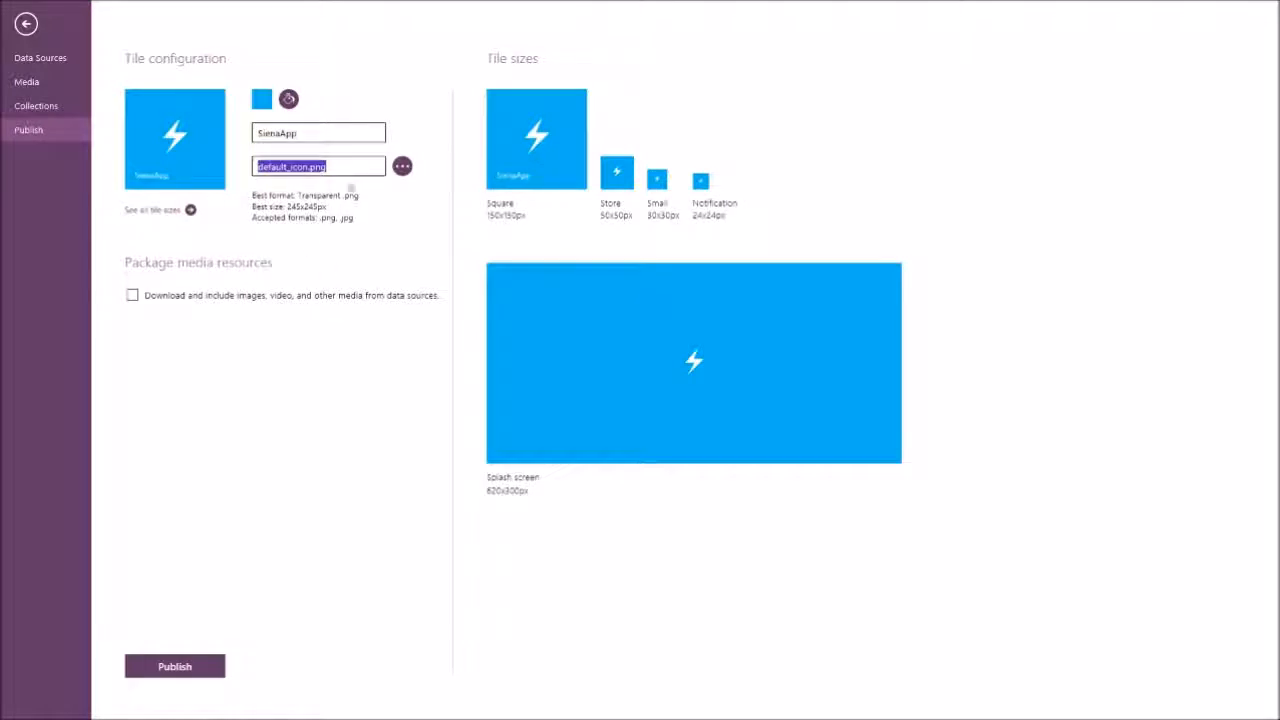
left_click(183, 161)
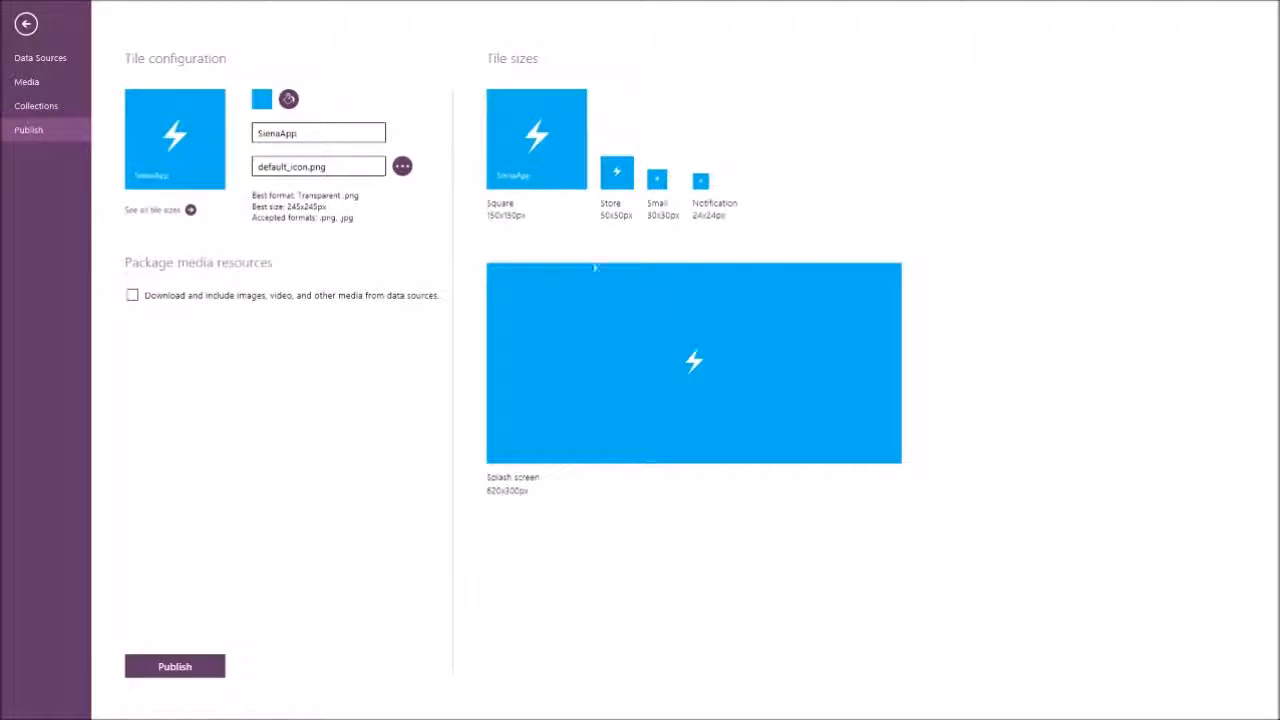
Switch to the Windows Start screen, resize the StarCraft tile to Small, and return to the Publish page.
key("super")
key("super")
right_click(1067, 182)
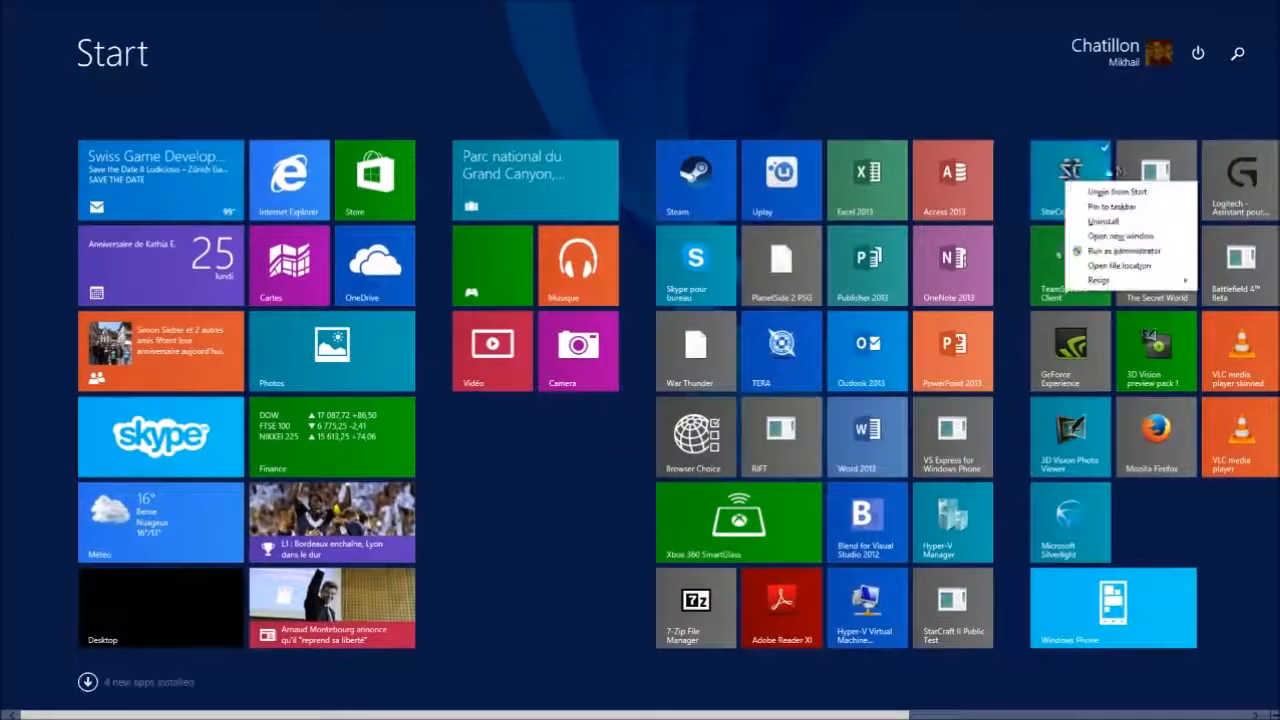
mouse_move(1098, 280)
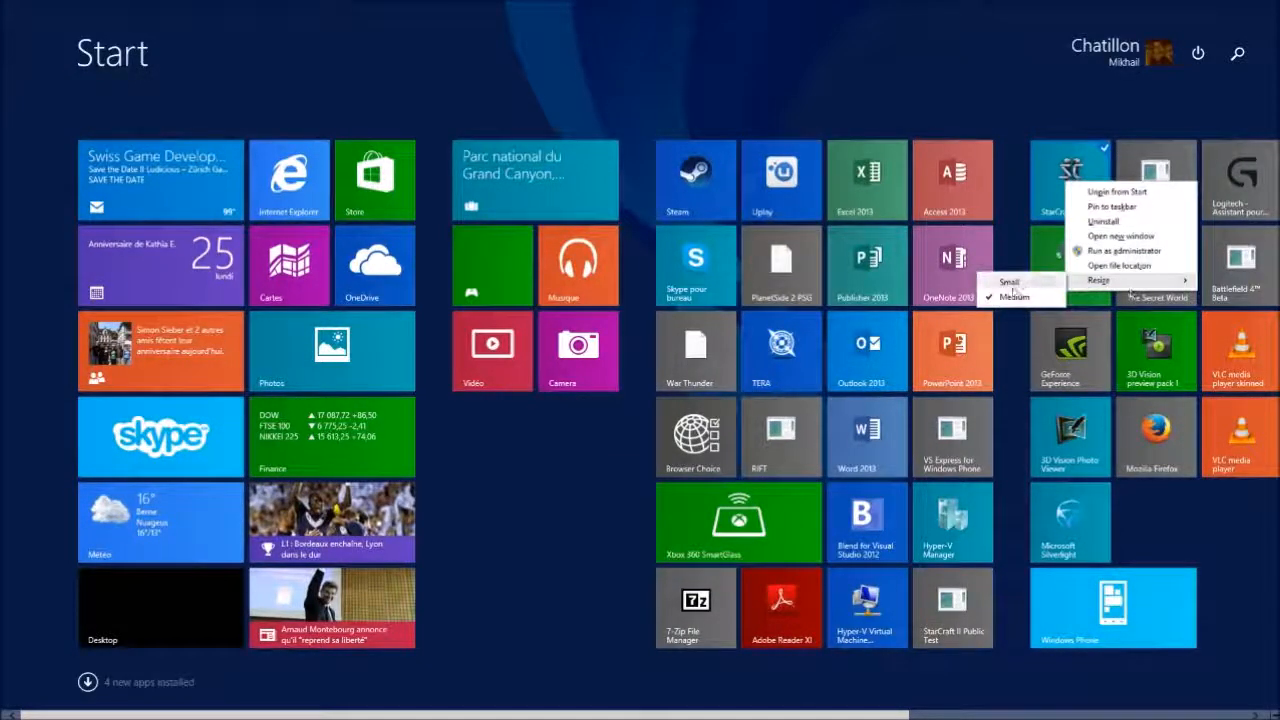
left_click(1005, 279)
key("super")
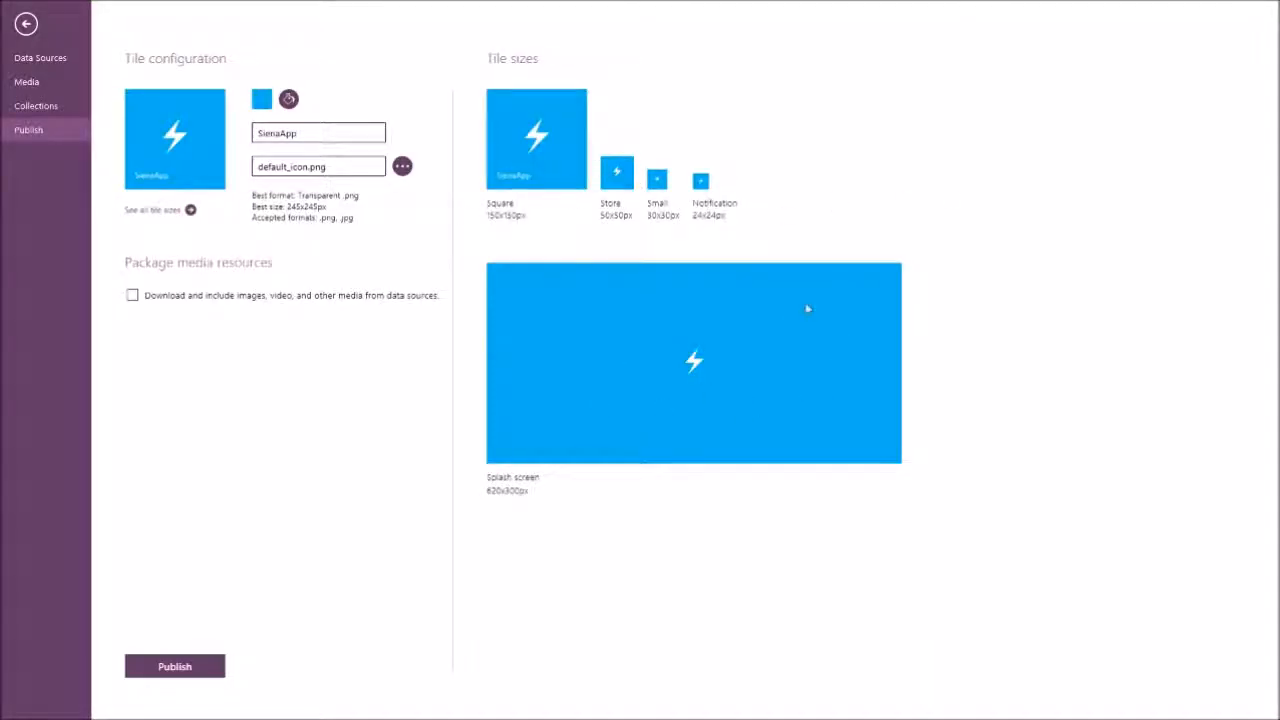
Launch Skype from the Windows Start screen to view its splash screen, and close it.
key("super")
left_click(195, 453)
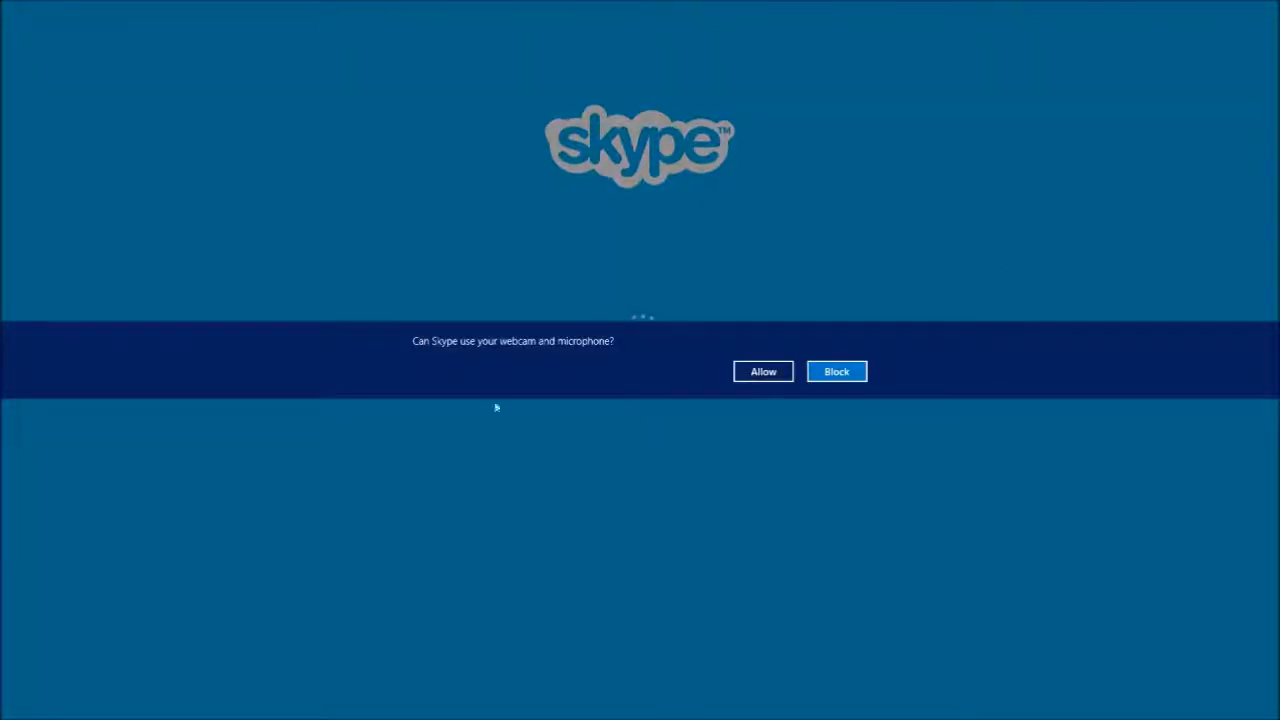
left_click_drag(540, 3, 570, 716)
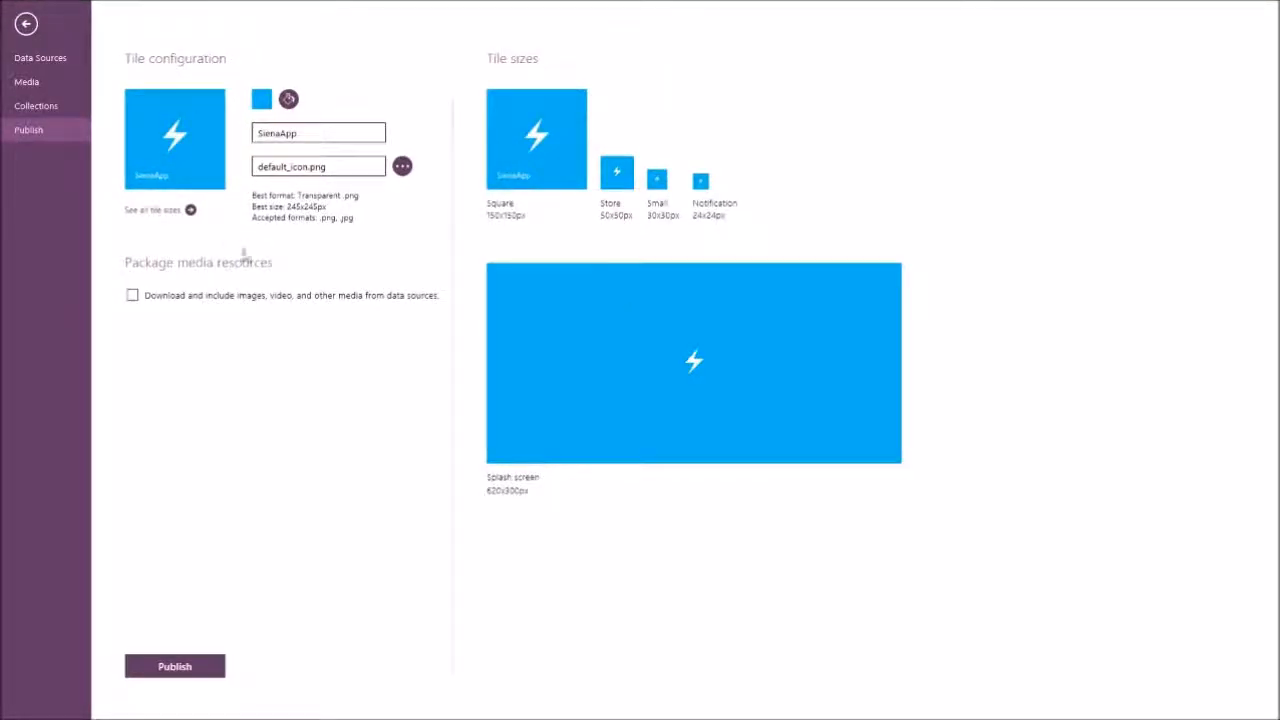
Return to the Screen1 design canvas and examine the available file commands without running any.
left_click(26, 24)
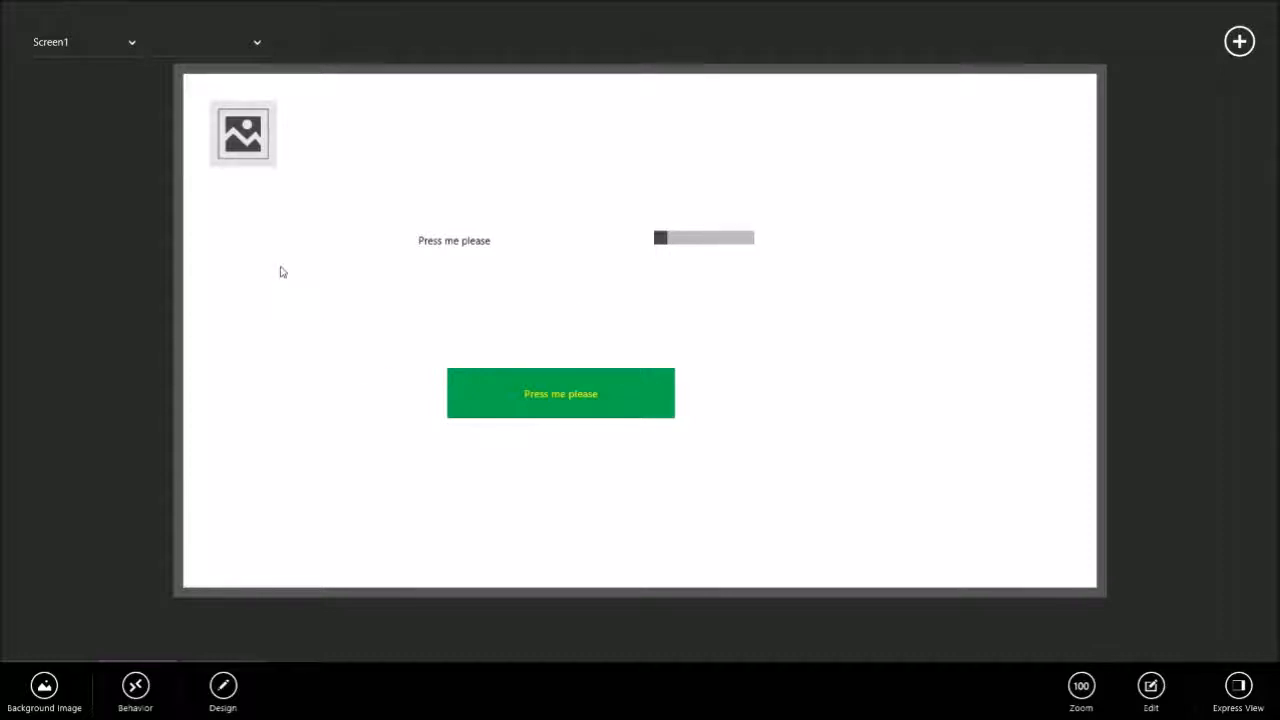
right_click(62, 31)
left_click(57, 31)
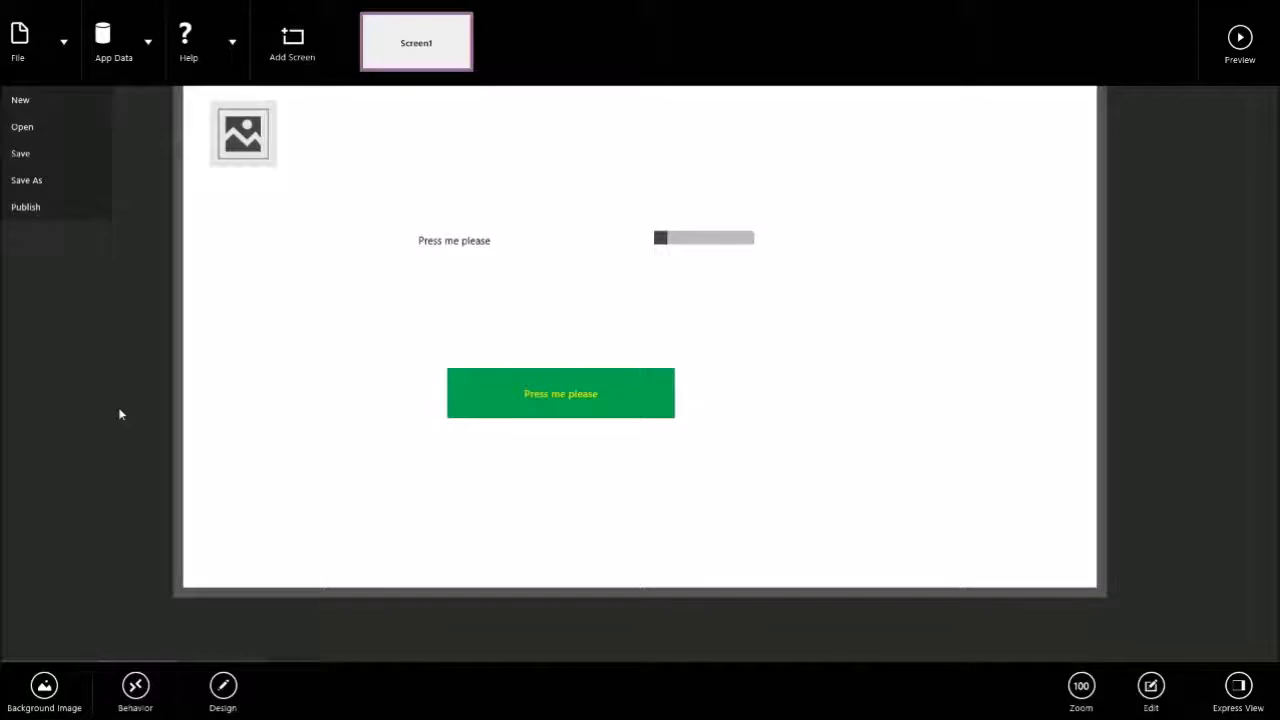
left_click(178, 446)
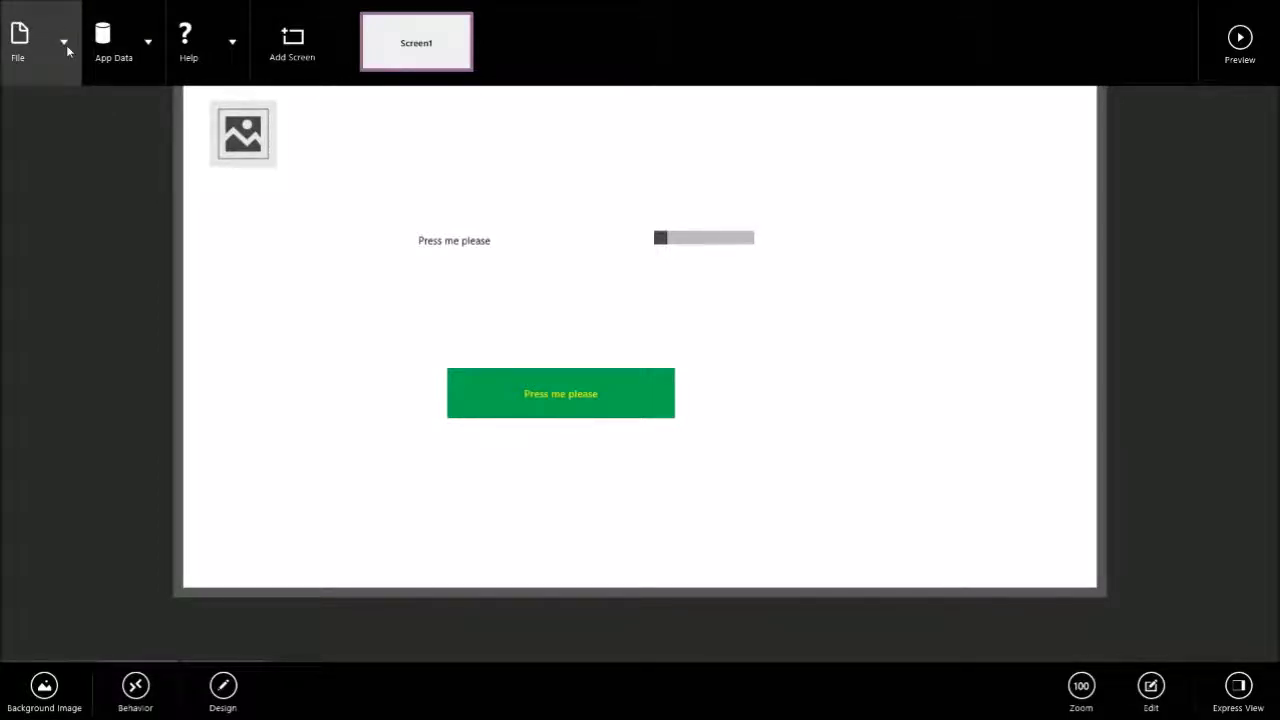
left_click_drag(557, 2, 595, 363)
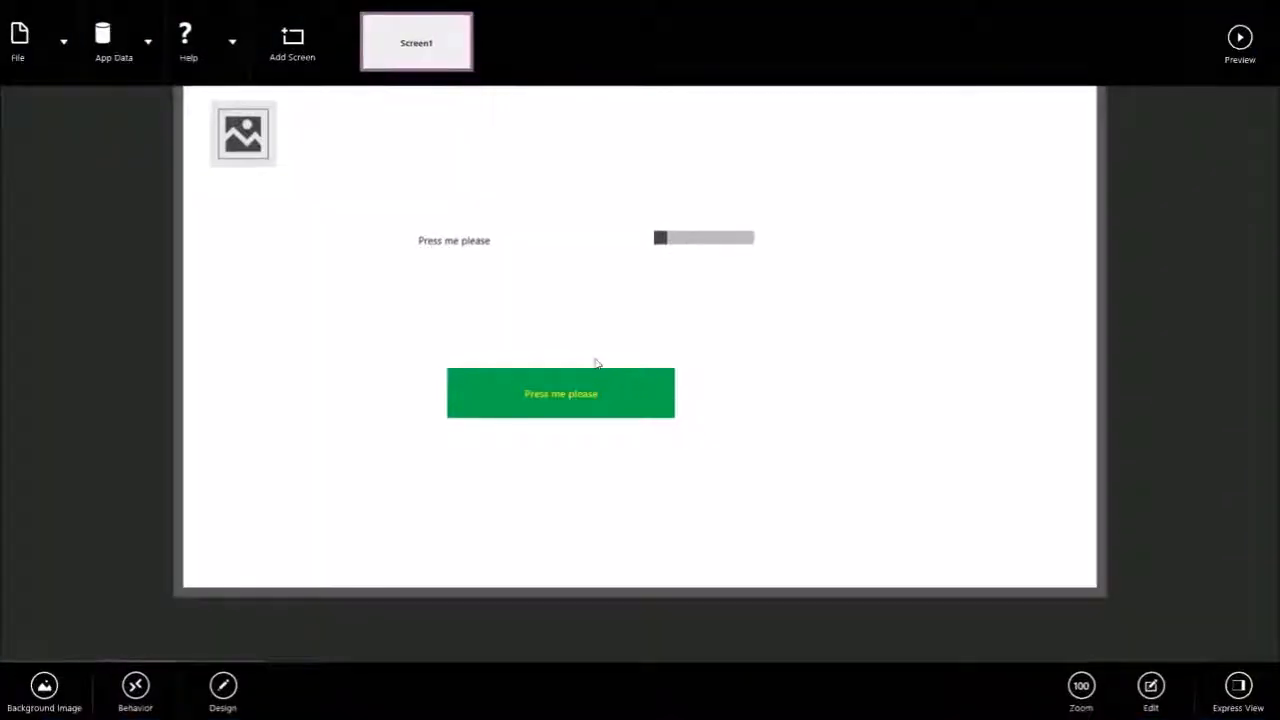